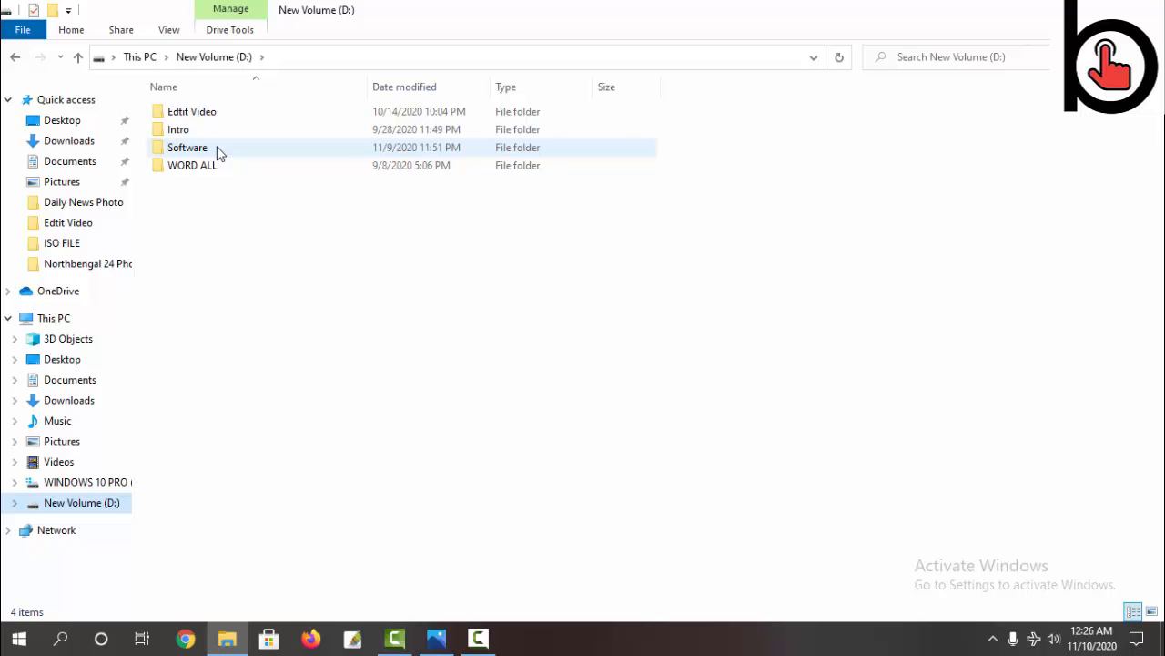
- Open the ISO FILE folder inside Software on New Volume (D:) and select the Windows 10 Pro disc image
{"action": "double_click", "coordinate": [217, 151]}
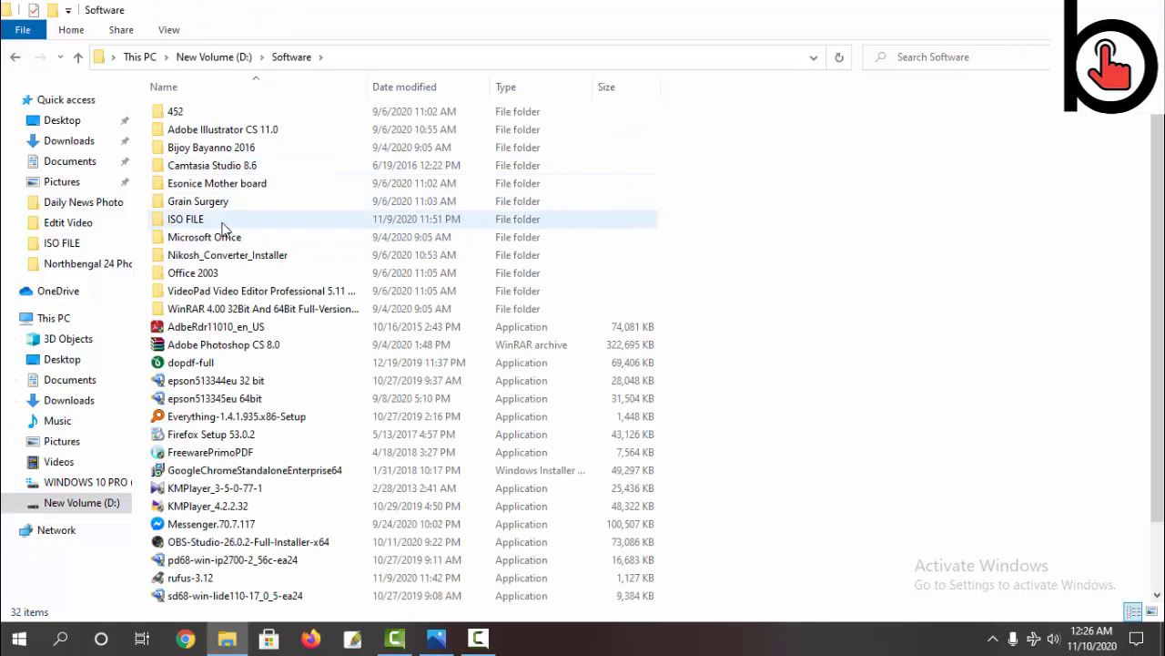
{"action": "double_click", "coordinate": [191, 220]}
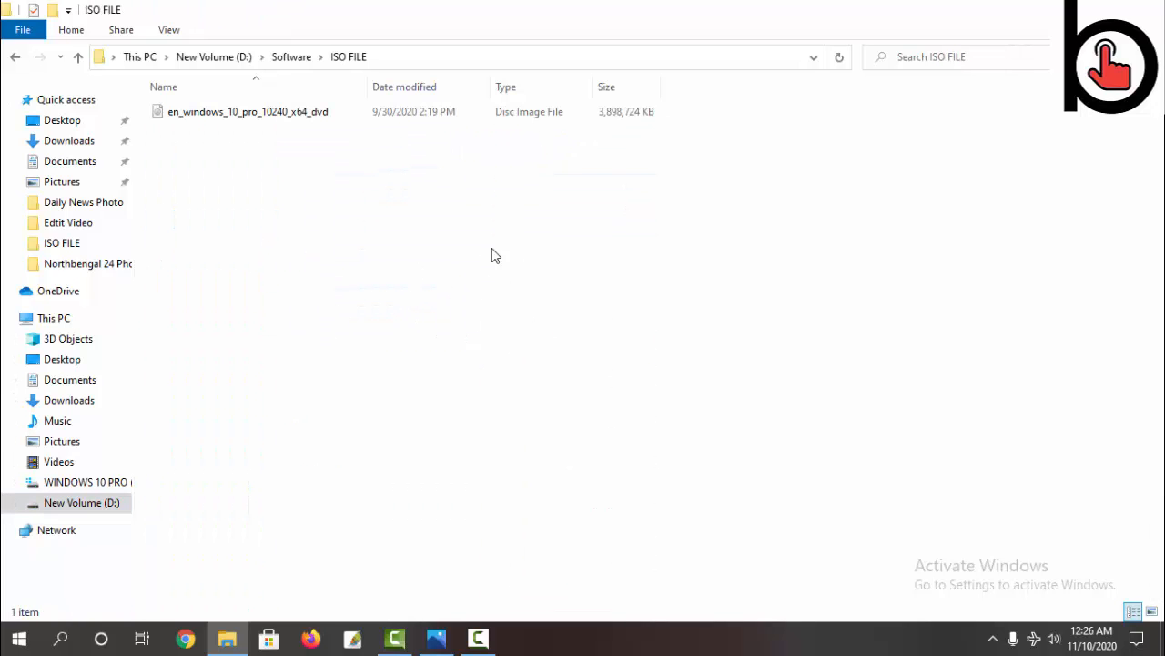
{"action": "left_click", "coordinate": [256, 117]}
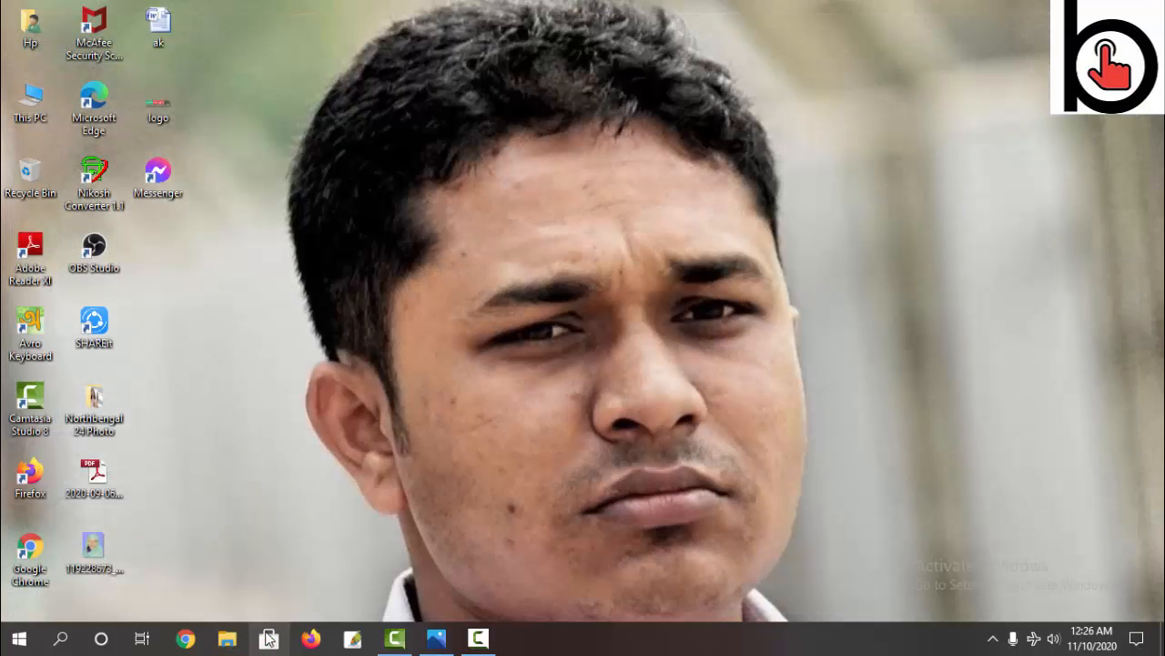
- Switch to Chrome and search Google for "windows 10 iso file download 64 bit 2020 from google drive"
{"action": "left_click", "coordinate": [186, 637]}
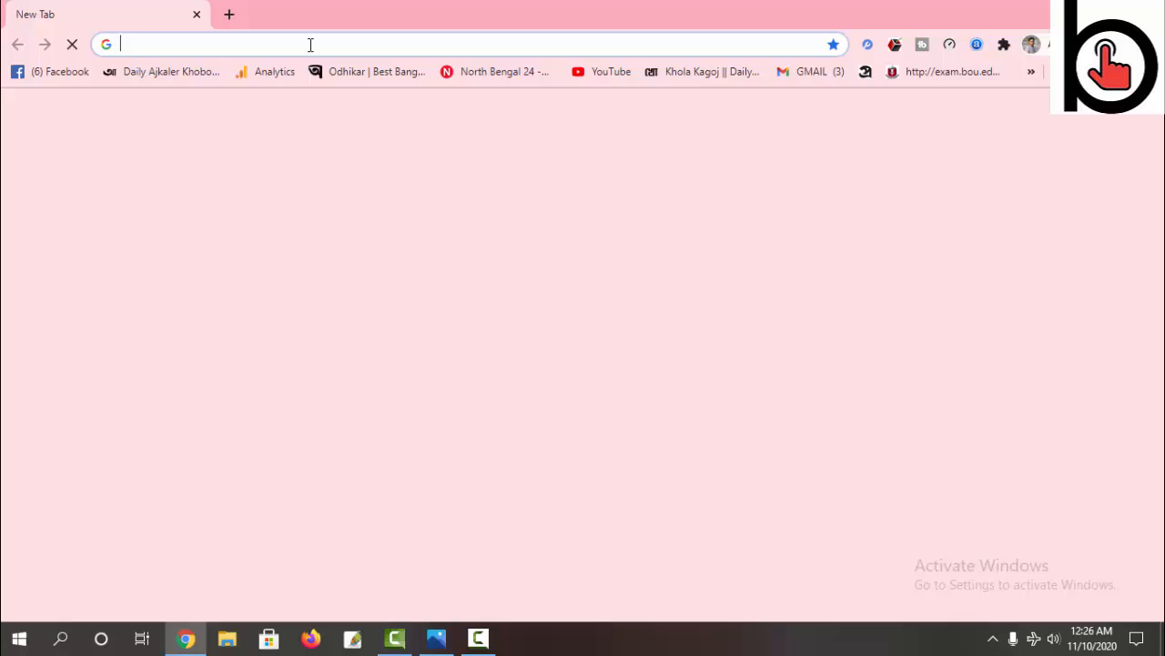
{"action": "left_click", "coordinate": [310, 45]}
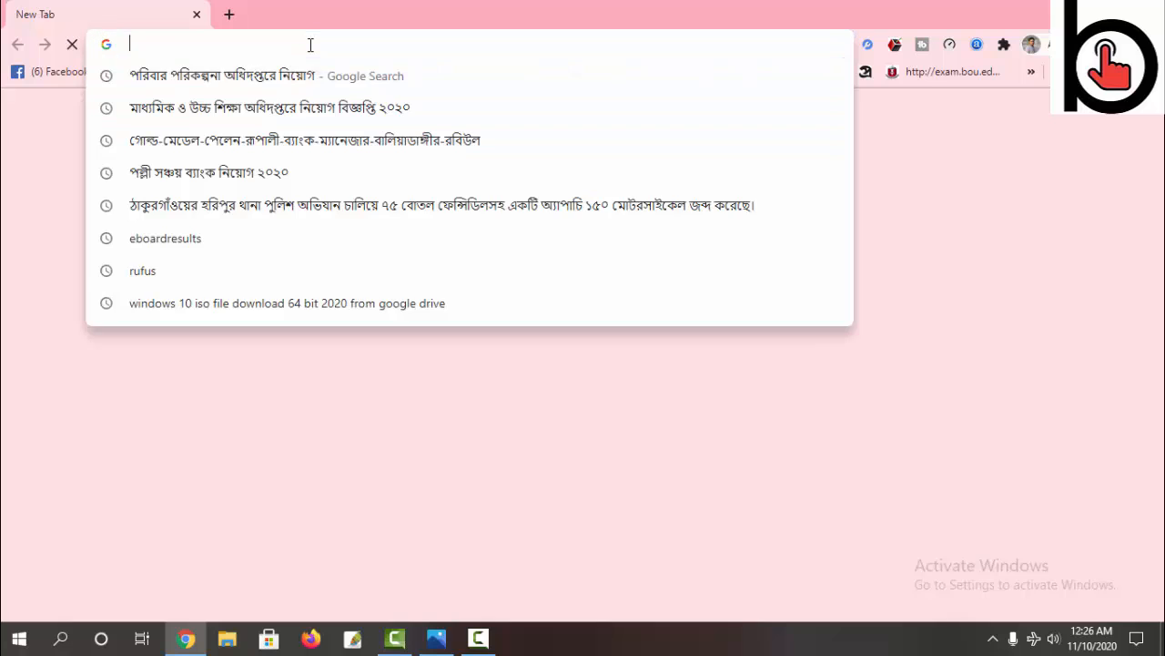
{"action": "type", "text": "wi"}
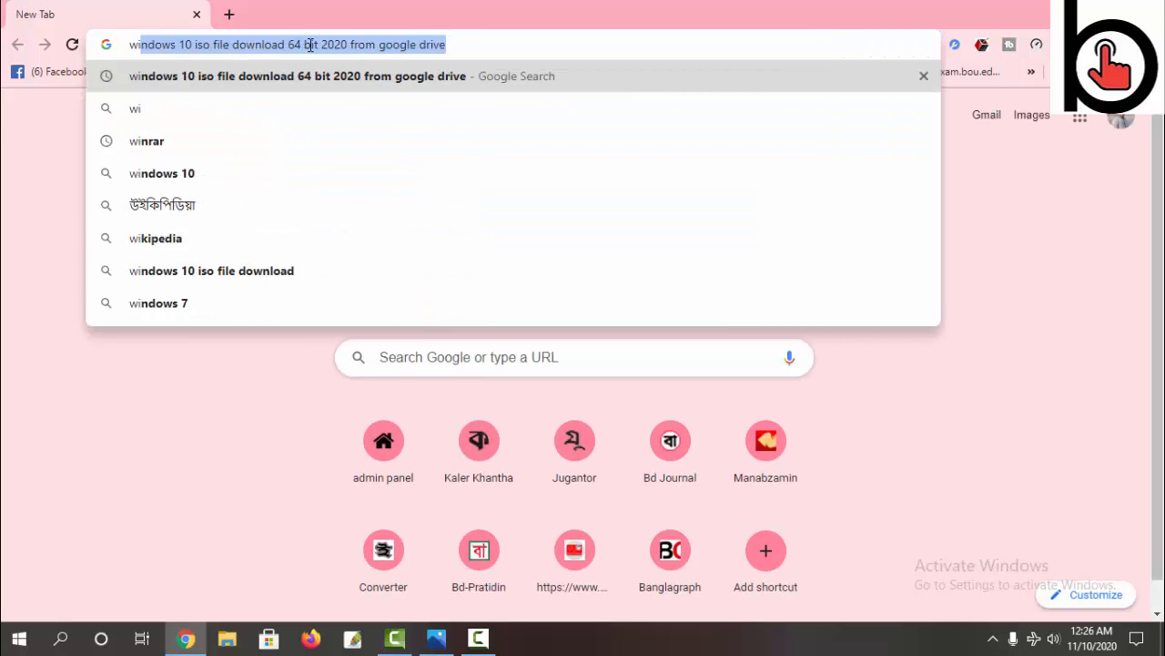
{"action": "left_click", "coordinate": [458, 41]}
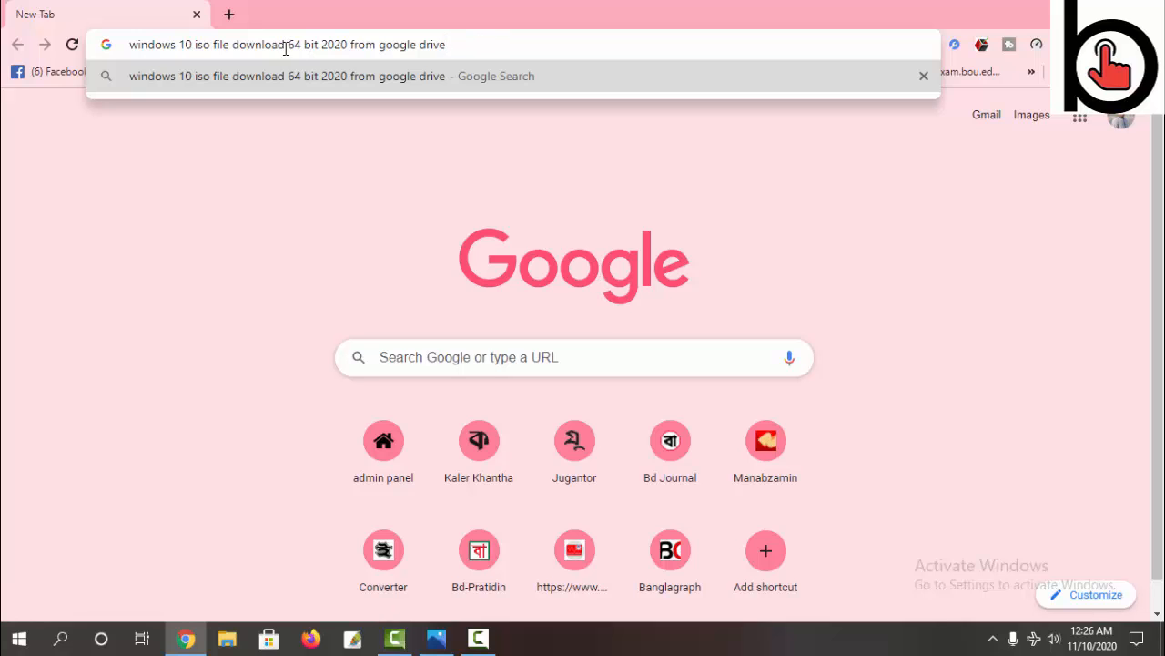
{"action": "key", "text": "Return"}
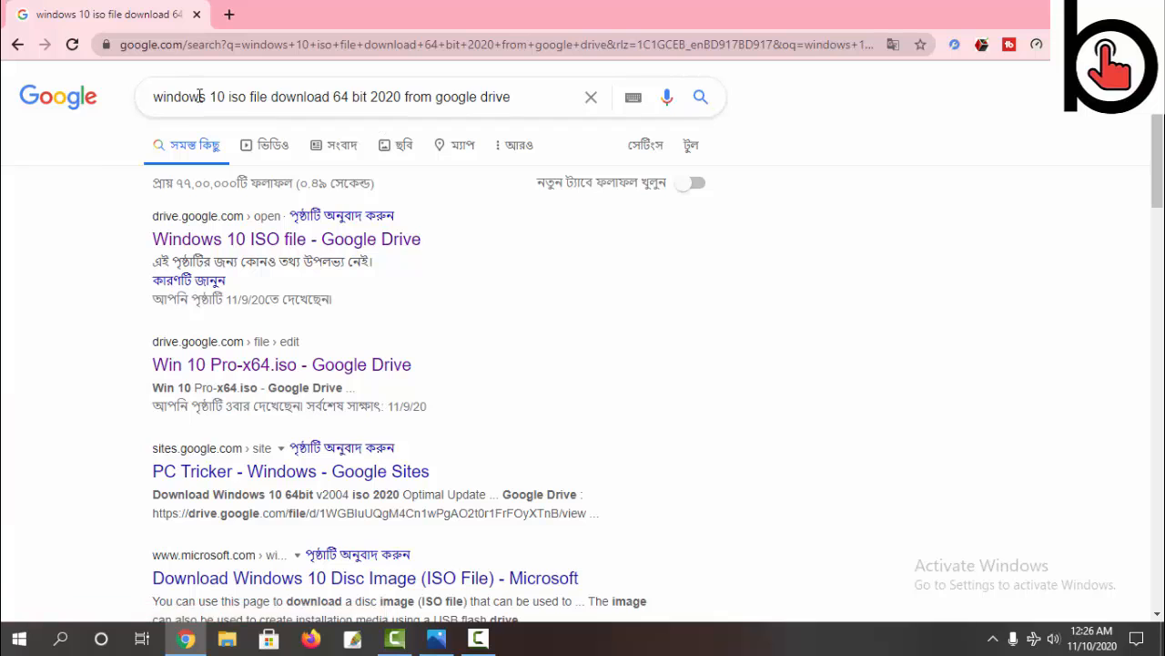
{"action": "left_click_drag", "start_coordinate": [189, 97], "coordinate": [535, 95]}
{"action": "left_click", "coordinate": [480, 335]}
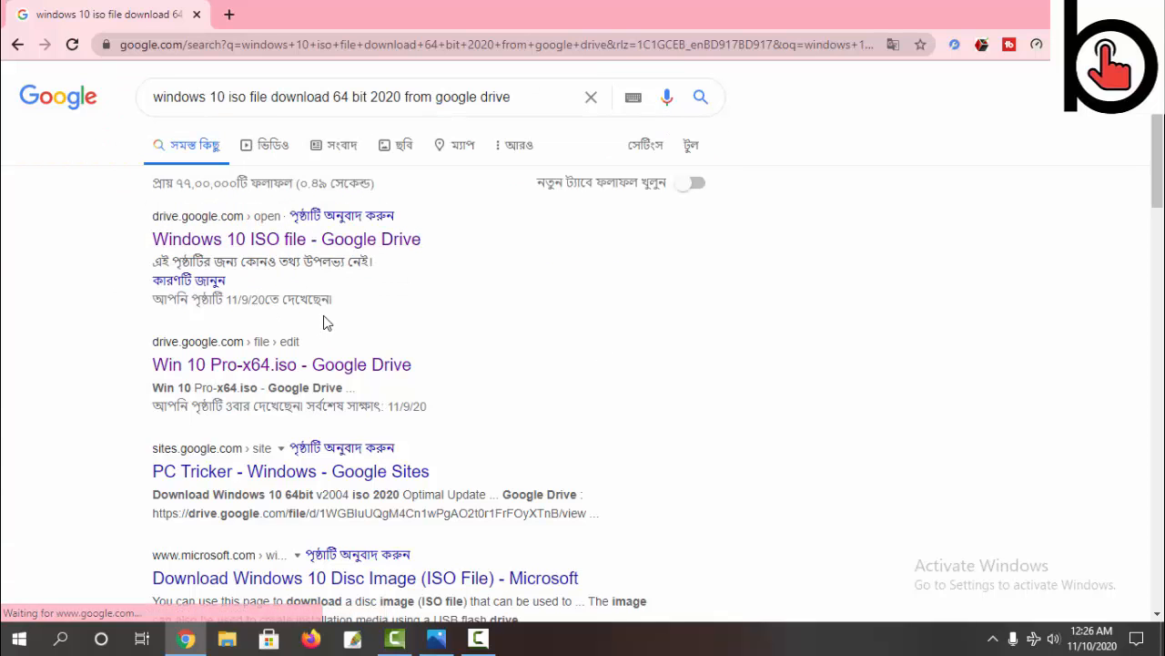
- Open the first Google Drive result and start downloading Win 10 Pro-x64.iso despite the missing virus scan
{"action": "left_click", "coordinate": [262, 242]}
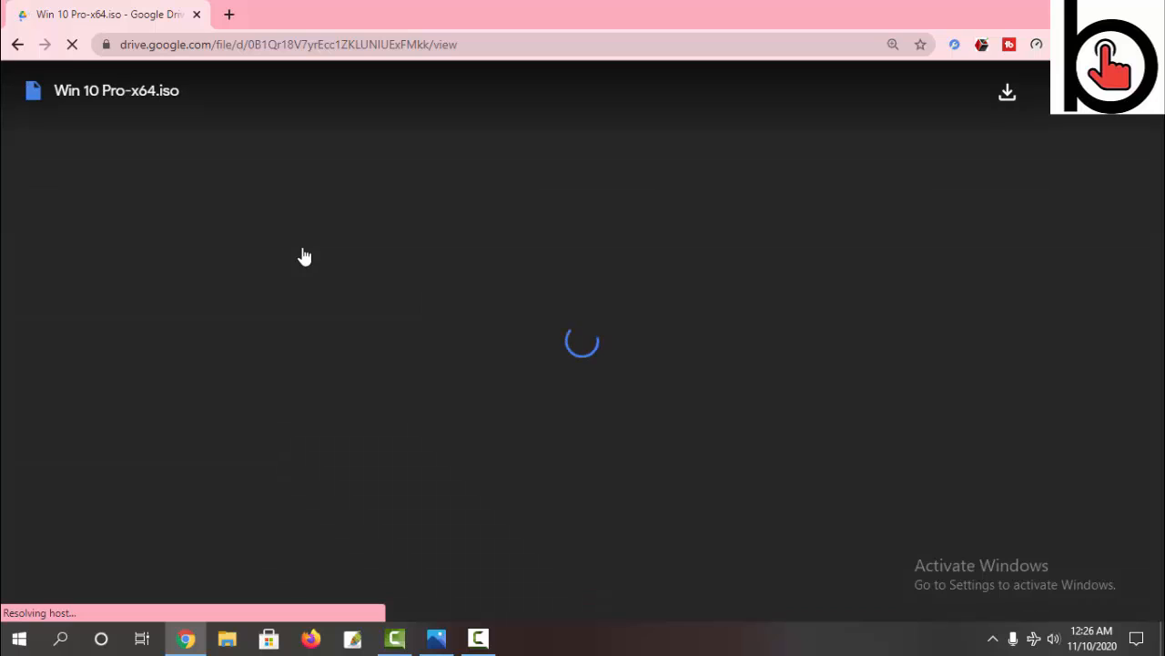
{"action": "left_click", "coordinate": [1007, 92]}
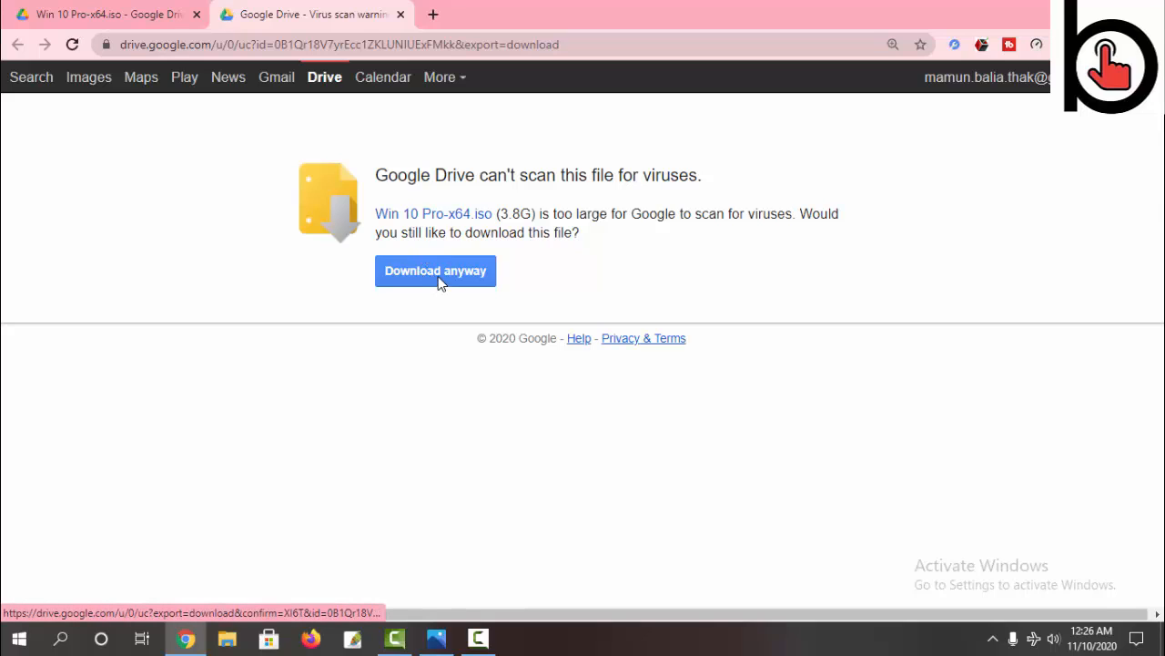
{"action": "left_click", "coordinate": [439, 282]}
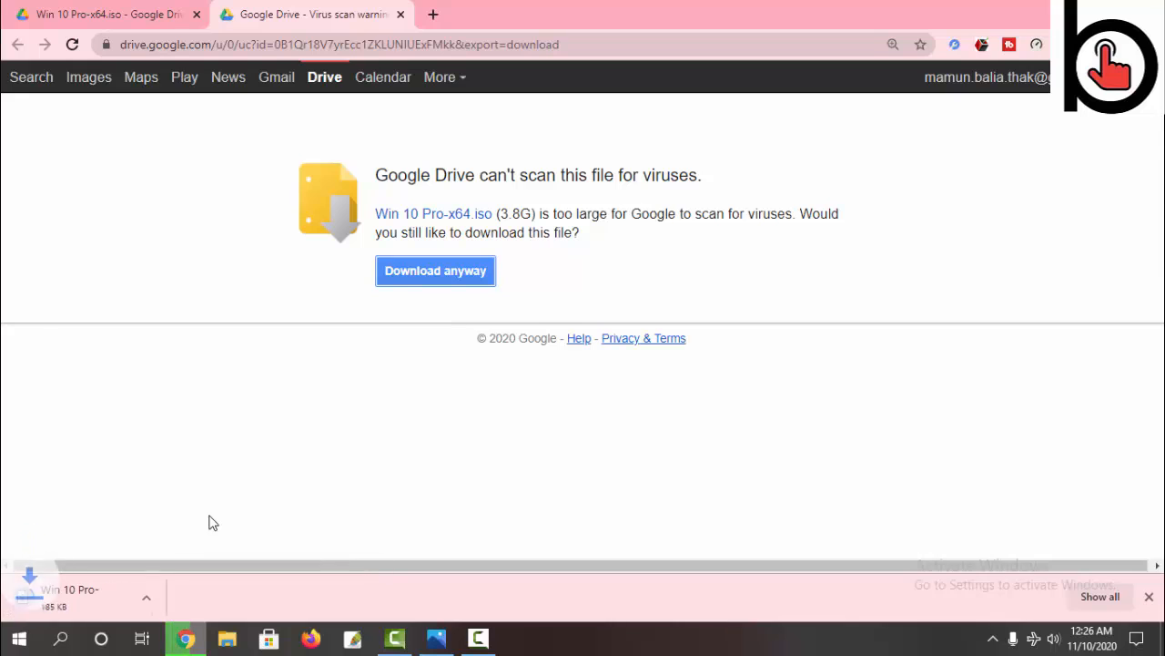
- Cancel the Win 10 Pro-x64.iso download and close the downloads and virus scan warning pages
{"action": "left_click", "coordinate": [1100, 597]}
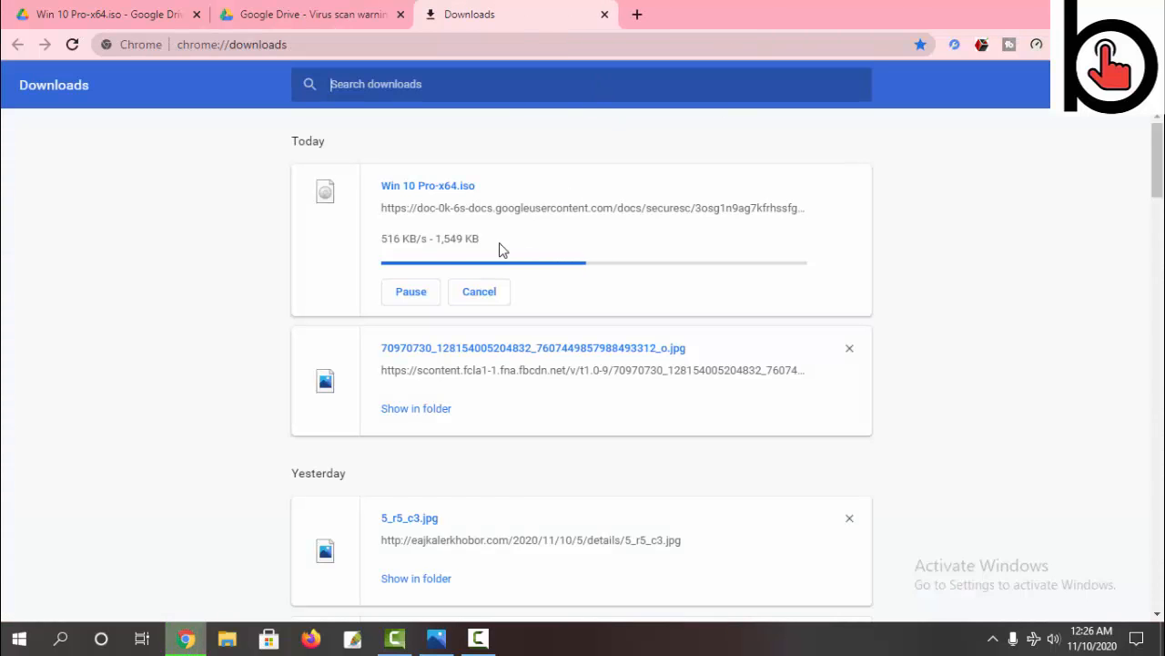
{"action": "left_click", "coordinate": [479, 292]}
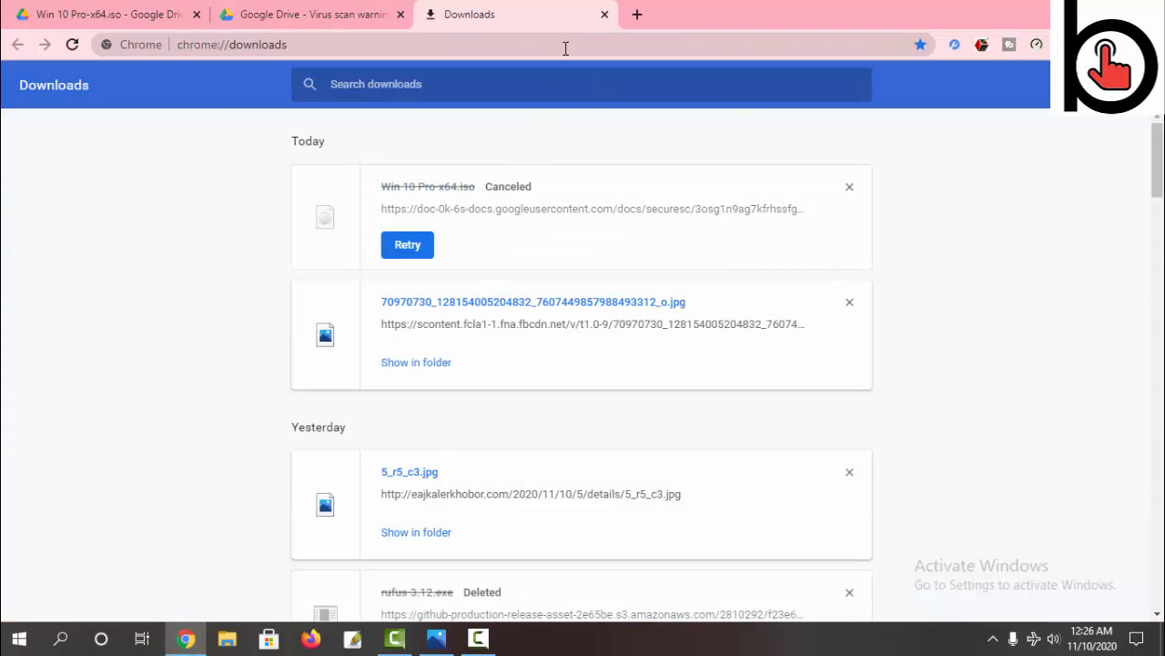
{"action": "left_click", "coordinate": [604, 15]}
{"action": "left_click", "coordinate": [401, 16]}
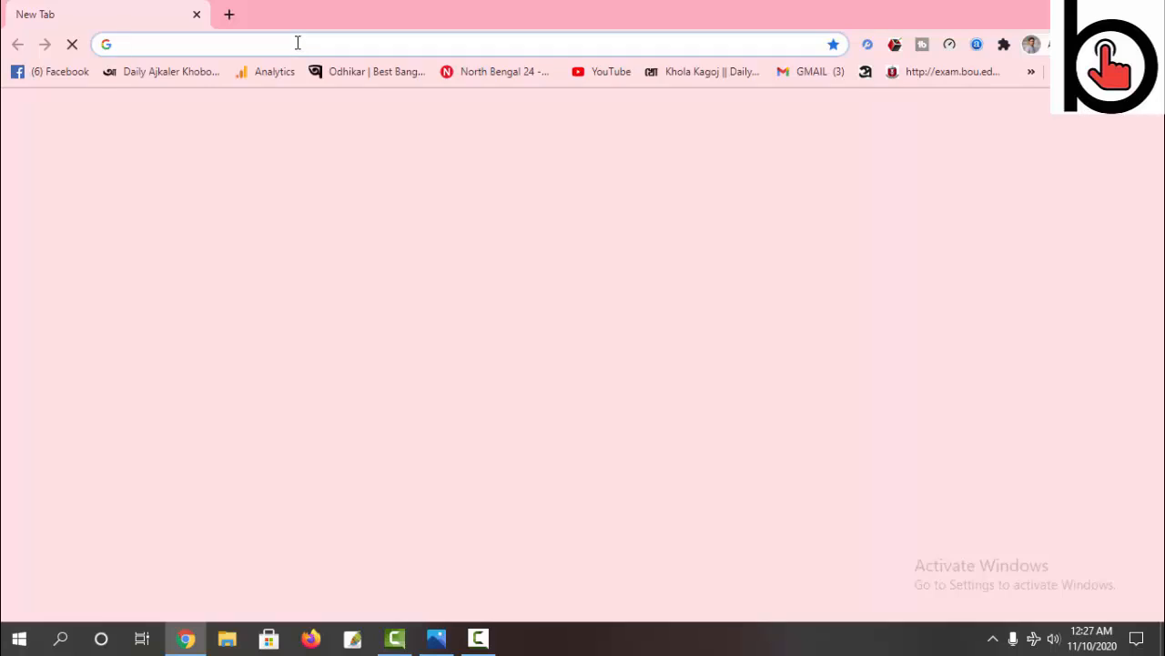
- Search Google for rufus and open the official Rufus website
{"action": "left_click", "coordinate": [298, 43]}
{"action": "type", "text": "re"}
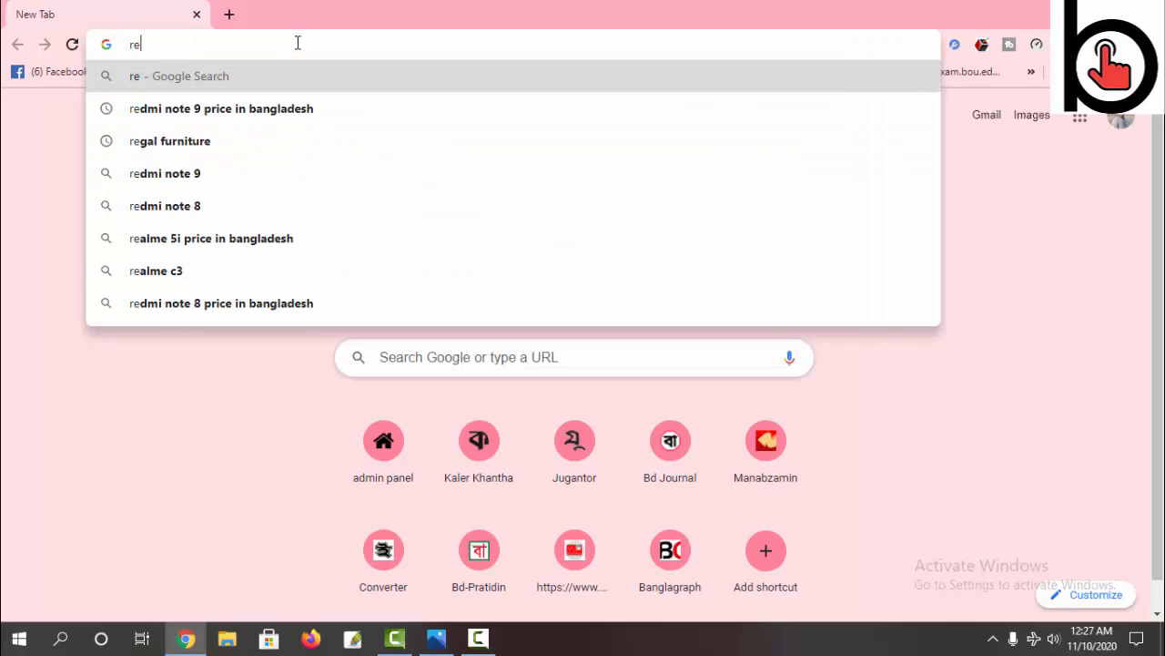
{"action": "type", "text": "fu"}
{"action": "left_click", "coordinate": [166, 111]}
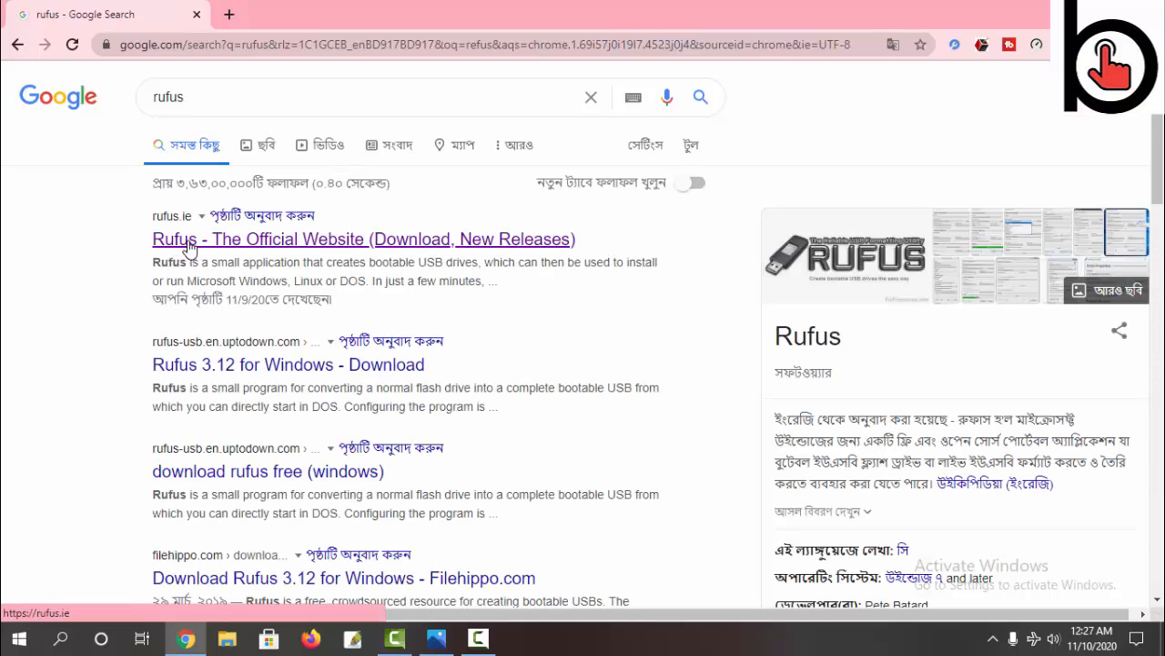
{"action": "left_click", "coordinate": [188, 247]}
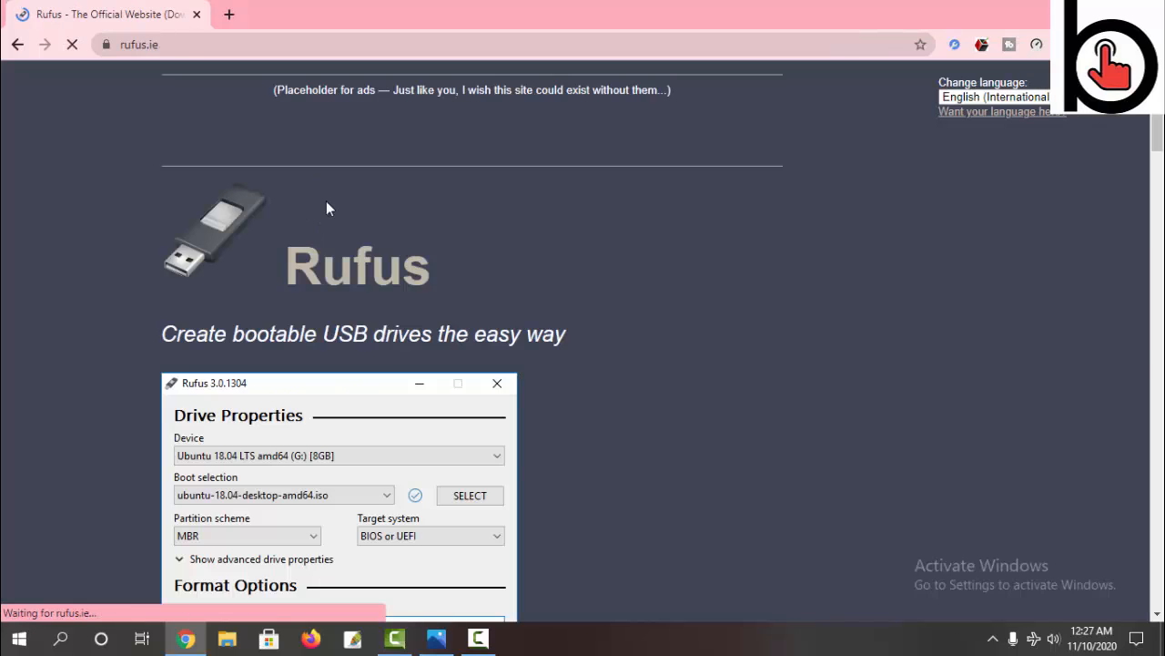
- Download Rufus 3.12 from the site's Download section, check it in the browser's download list, and close Chrome
{"action": "scroll", "coordinate": [364, 343], "scroll_direction": "down", "scroll_amount": 5}
{"action": "scroll", "coordinate": [356, 330], "scroll_direction": "up", "scroll_amount": 6}
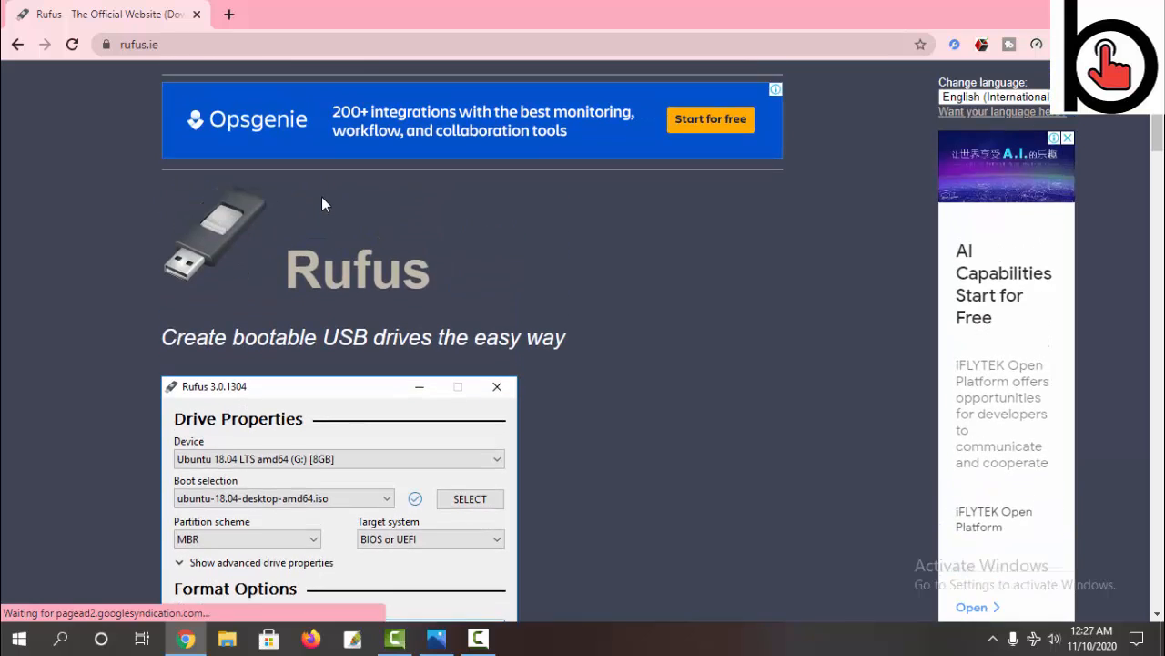
{"action": "scroll", "coordinate": [321, 197], "scroll_direction": "down", "scroll_amount": 2}
{"action": "scroll", "coordinate": [326, 218], "scroll_direction": "down", "scroll_amount": 9}
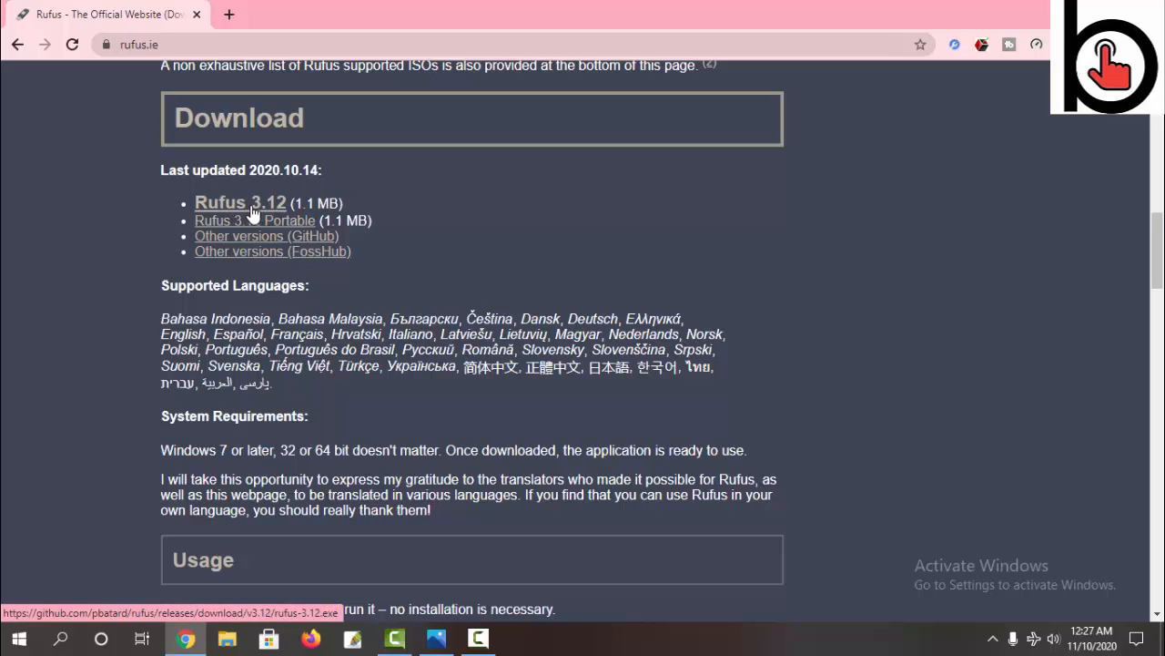
{"action": "left_click", "coordinate": [274, 227]}
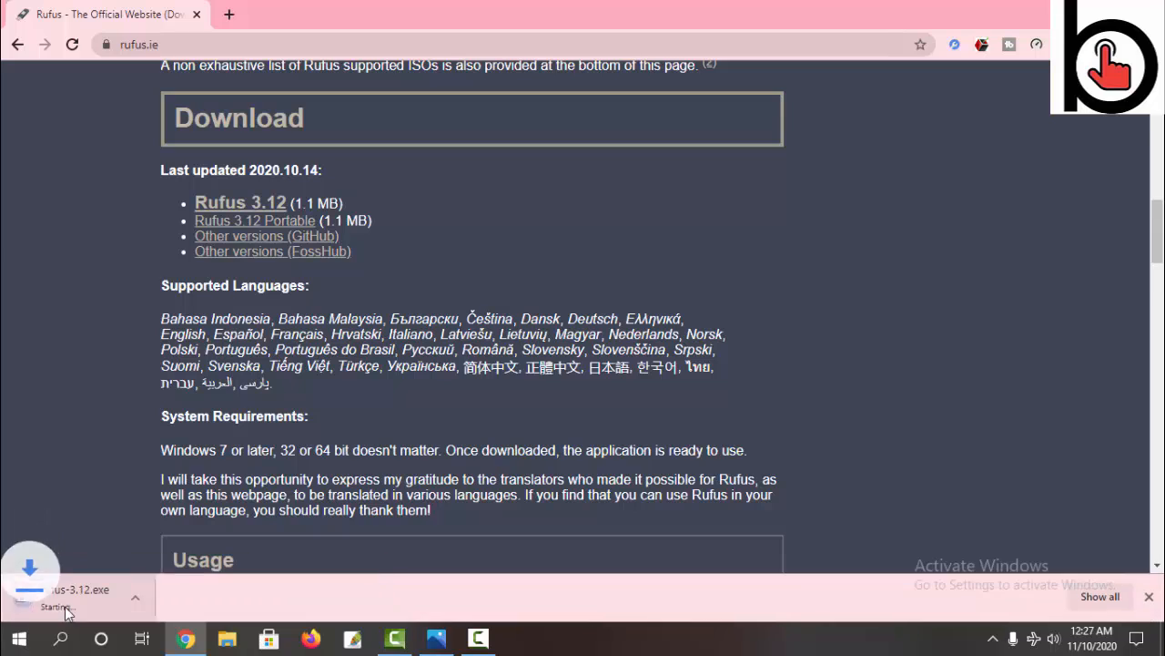
{"action": "left_click", "coordinate": [1100, 597]}
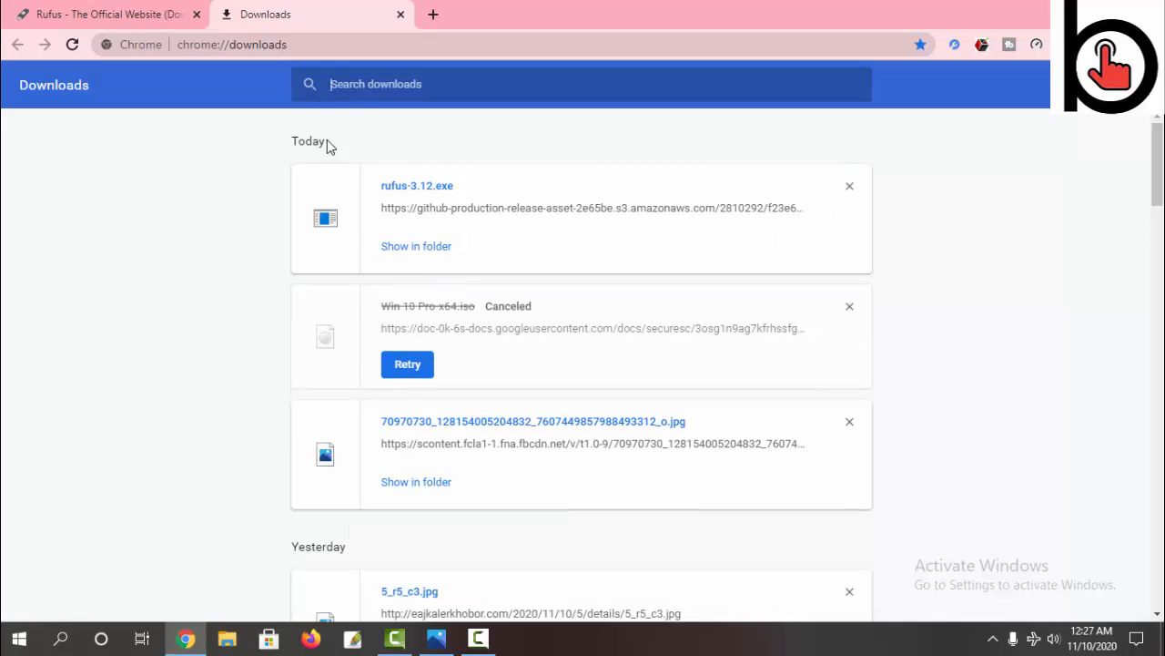
{"action": "left_click", "coordinate": [1145, 11]}
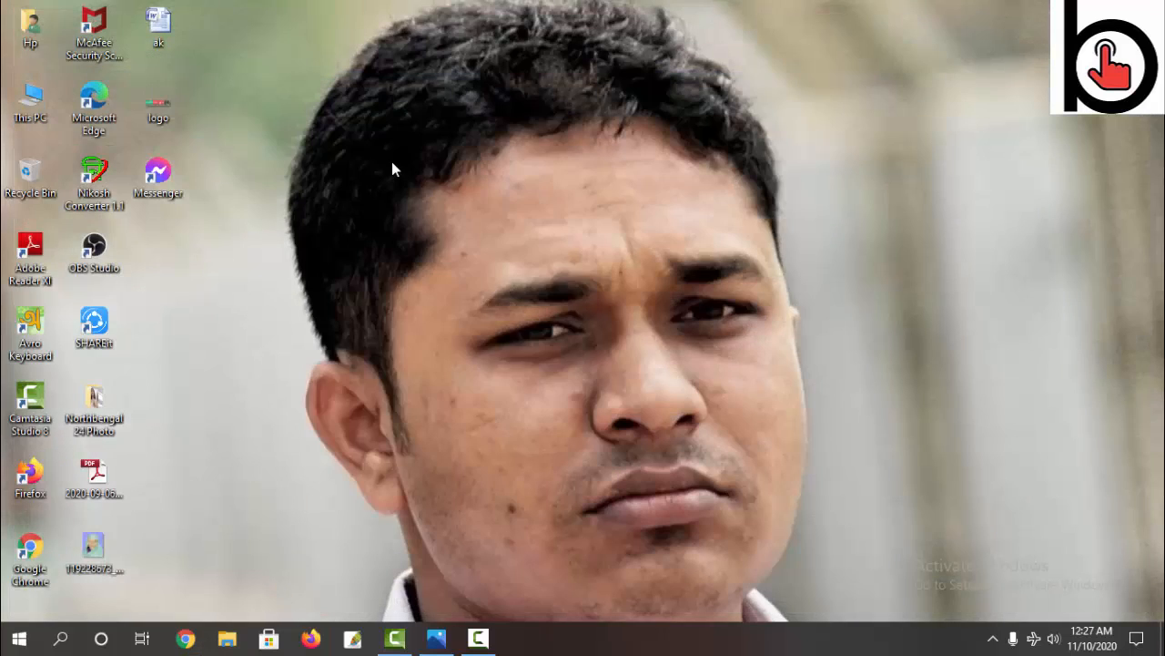
- Open the Software folder on New Volume (D:) and run rufus-3.12
{"action": "right_click", "coordinate": [392, 159]}
{"action": "left_click", "coordinate": [453, 211]}
{"action": "double_click", "coordinate": [50, 103]}
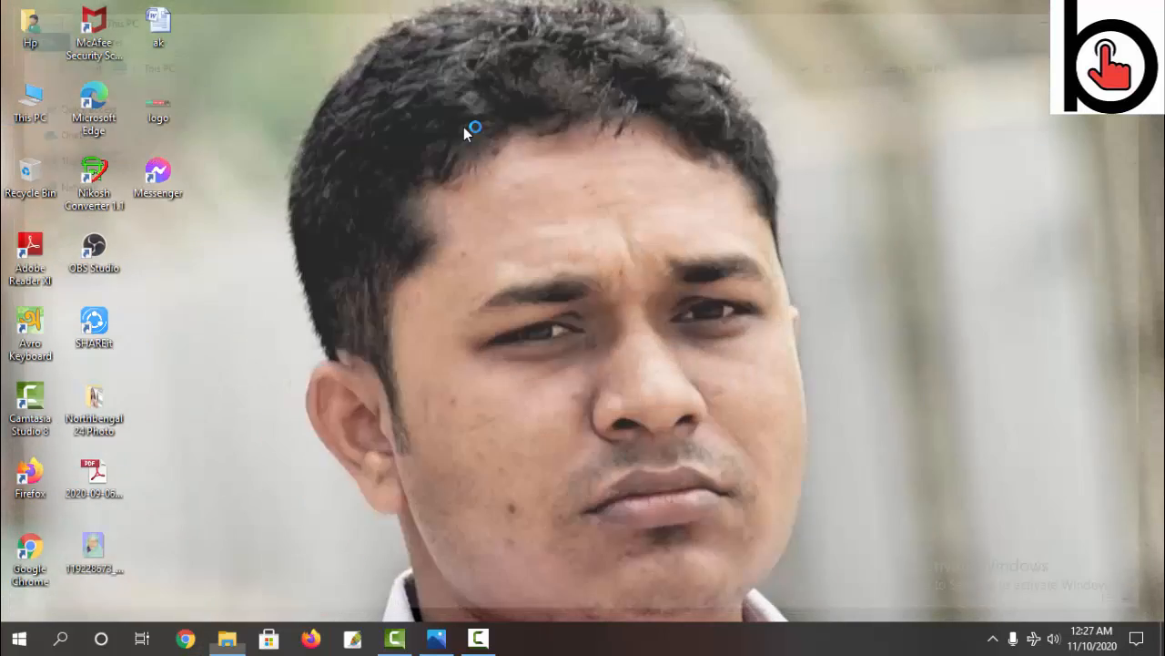
{"action": "double_click", "coordinate": [392, 244]}
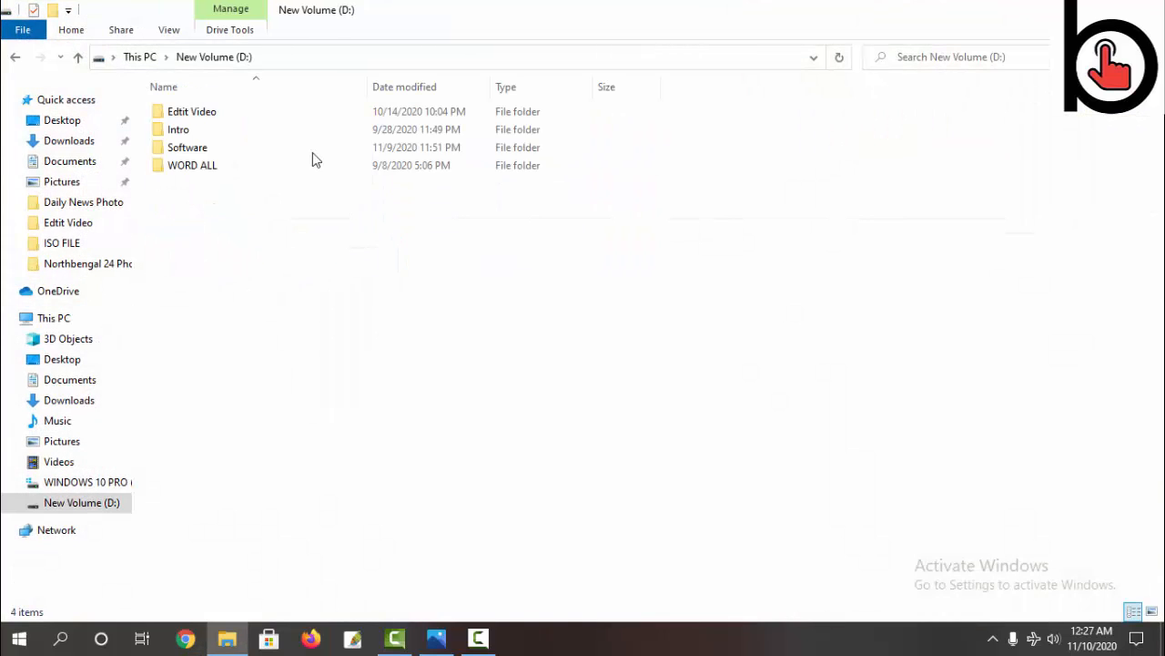
{"action": "double_click", "coordinate": [209, 147]}
{"action": "left_click", "coordinate": [182, 503]}
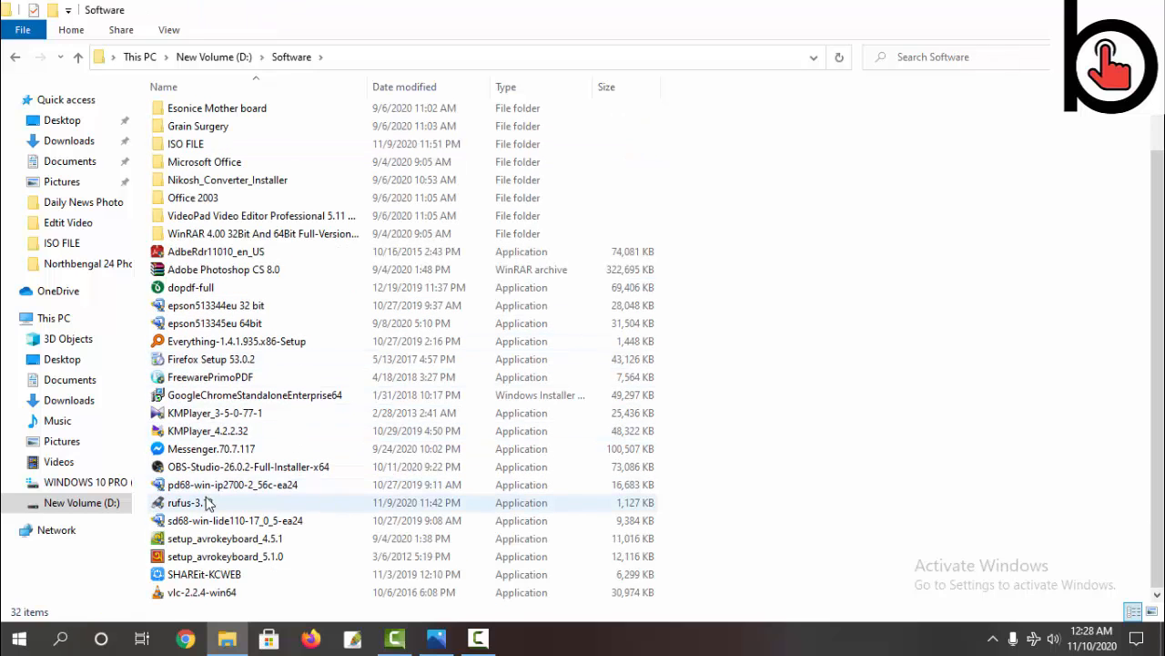
{"action": "double_click", "coordinate": [260, 501]}
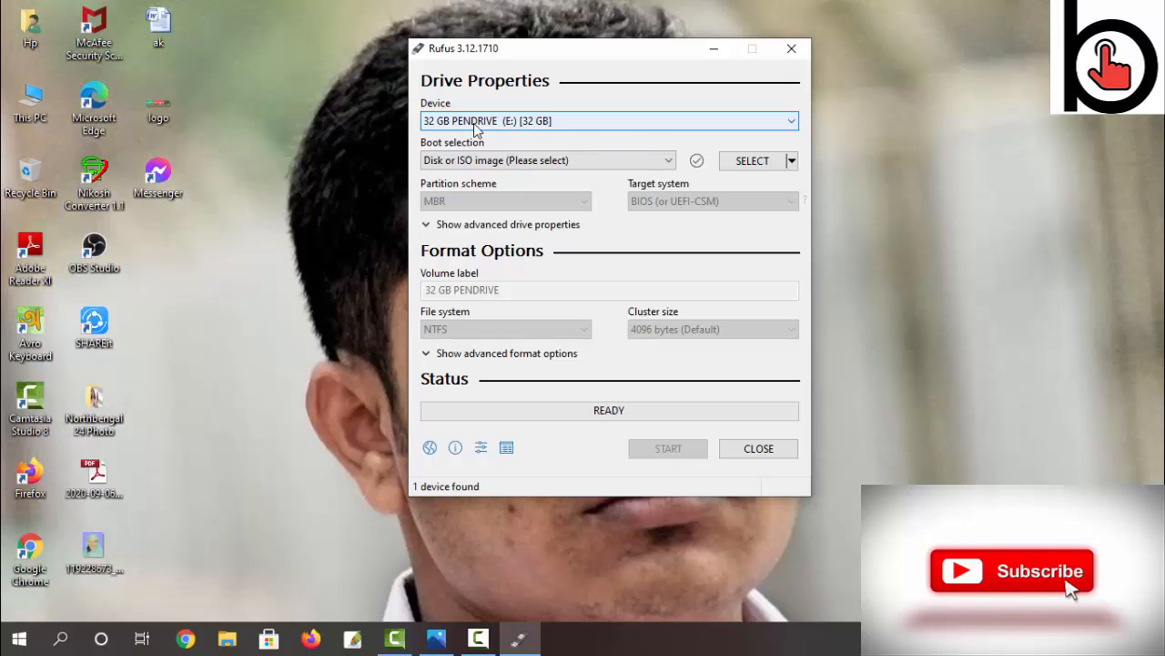
- Select 32 GB PENDRIVE (E:) as the device and load en_windows_10_pro_10240_x64_dvd from the ISO FILE folder as the boot image
{"action": "left_click", "coordinate": [475, 126]}
{"action": "left_click", "coordinate": [497, 127]}
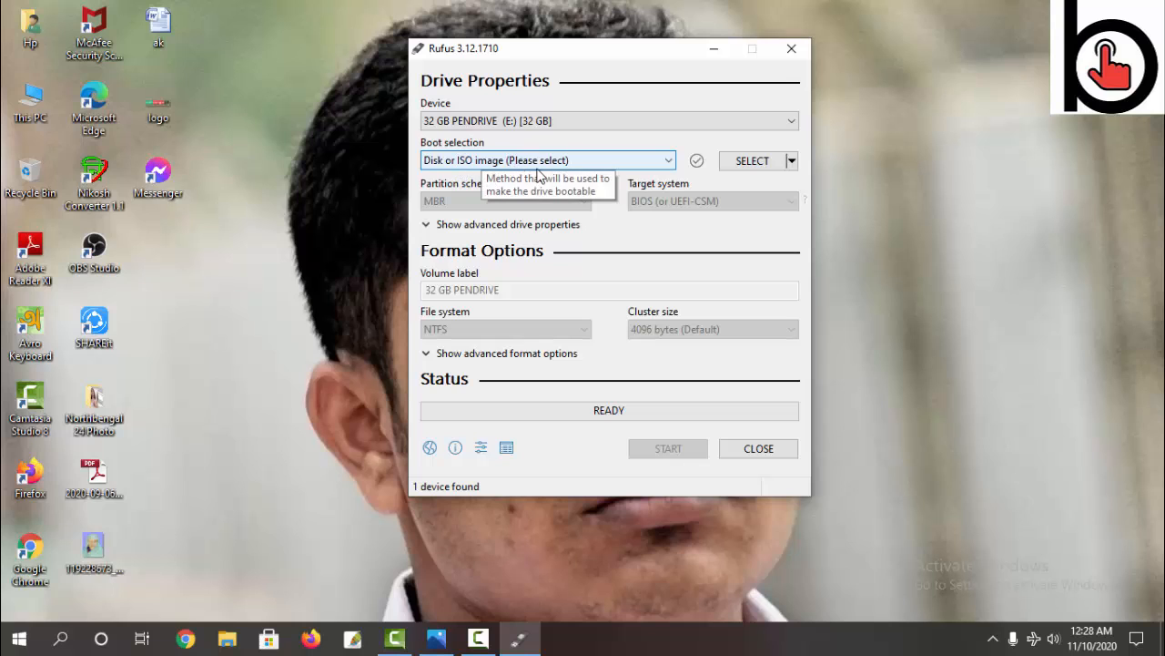
{"action": "left_click", "coordinate": [739, 162]}
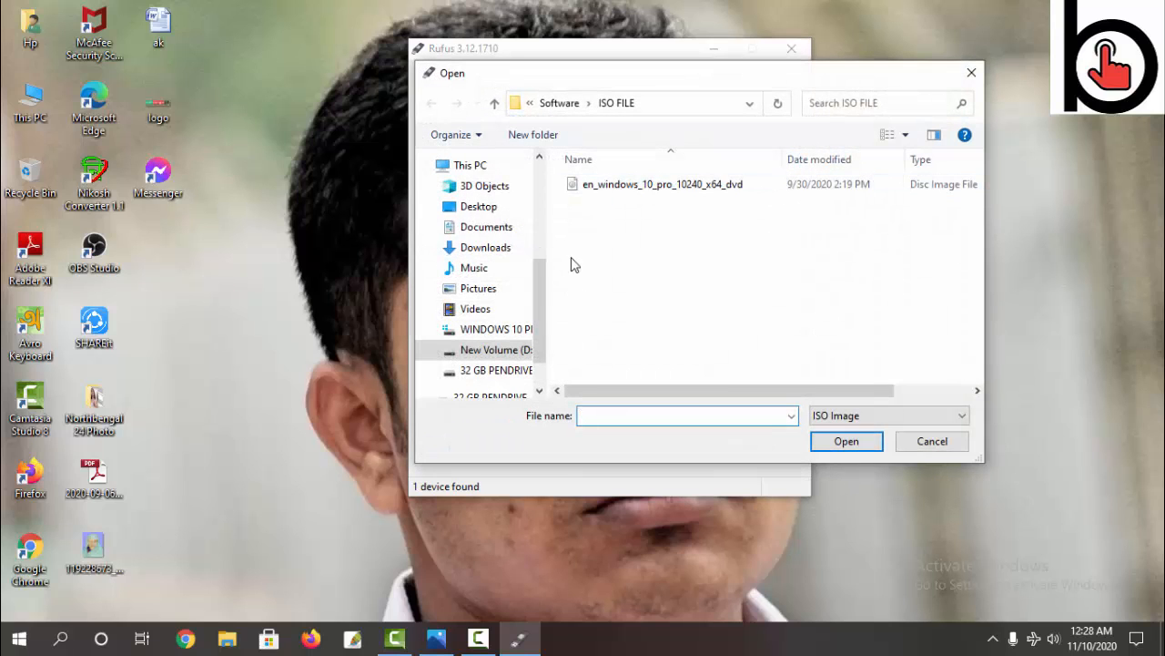
{"action": "left_click", "coordinate": [612, 187]}
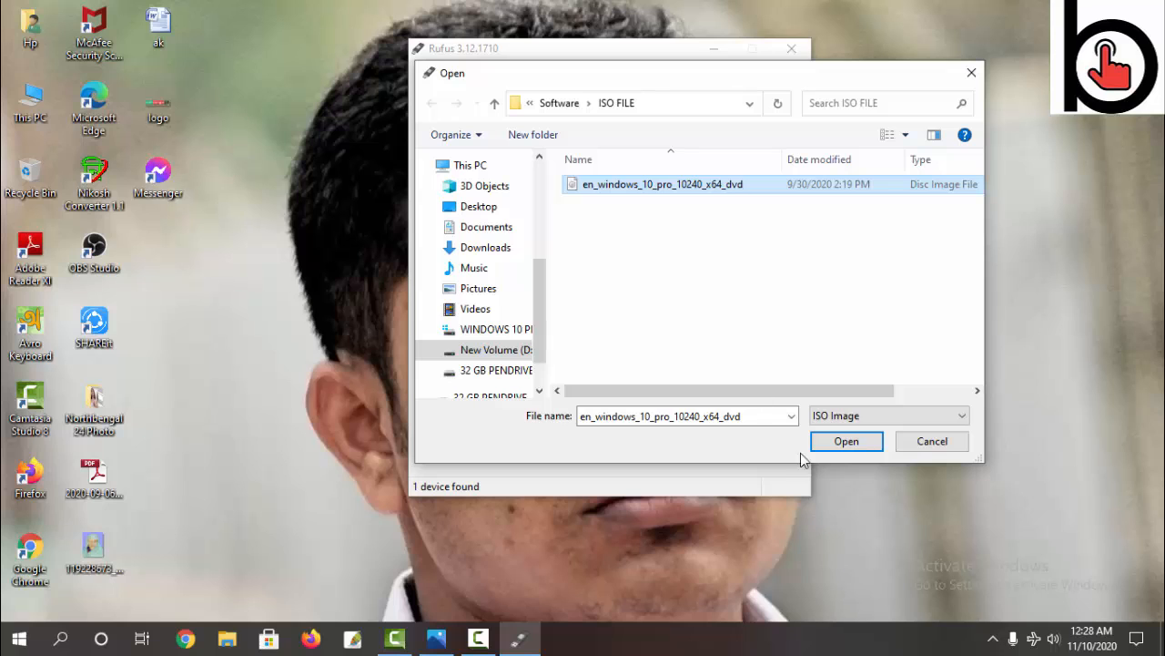
{"action": "left_click", "coordinate": [843, 442]}
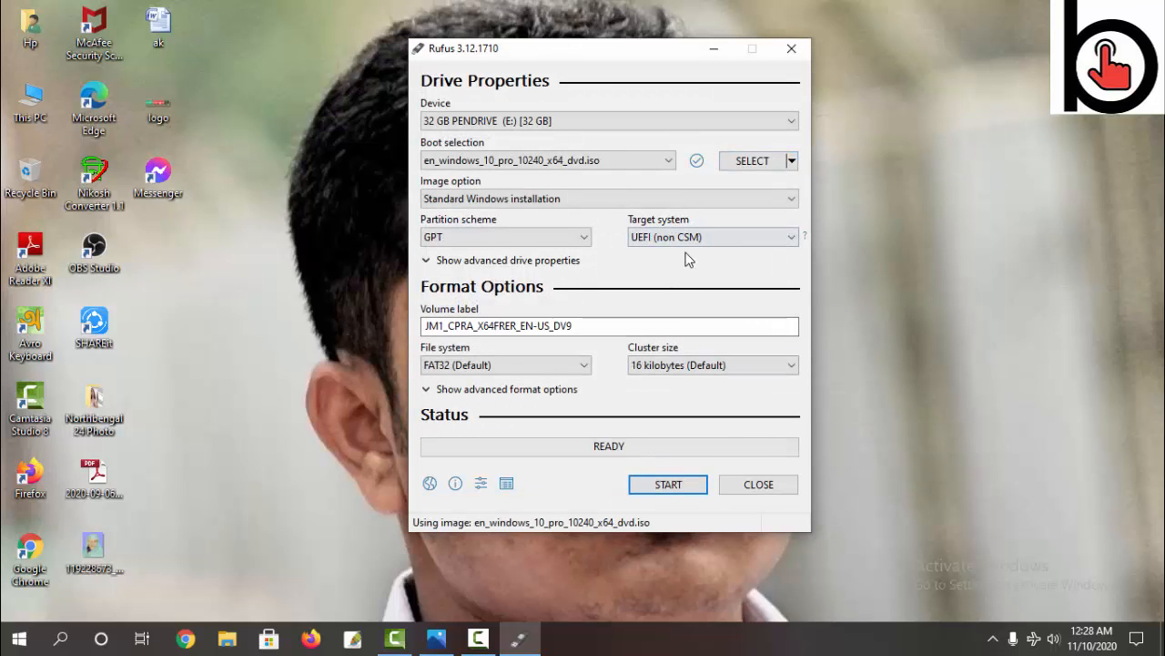
- Set the pendrive's partition scheme to GPT
{"action": "left_click", "coordinate": [502, 239]}
{"action": "left_click", "coordinate": [519, 264]}
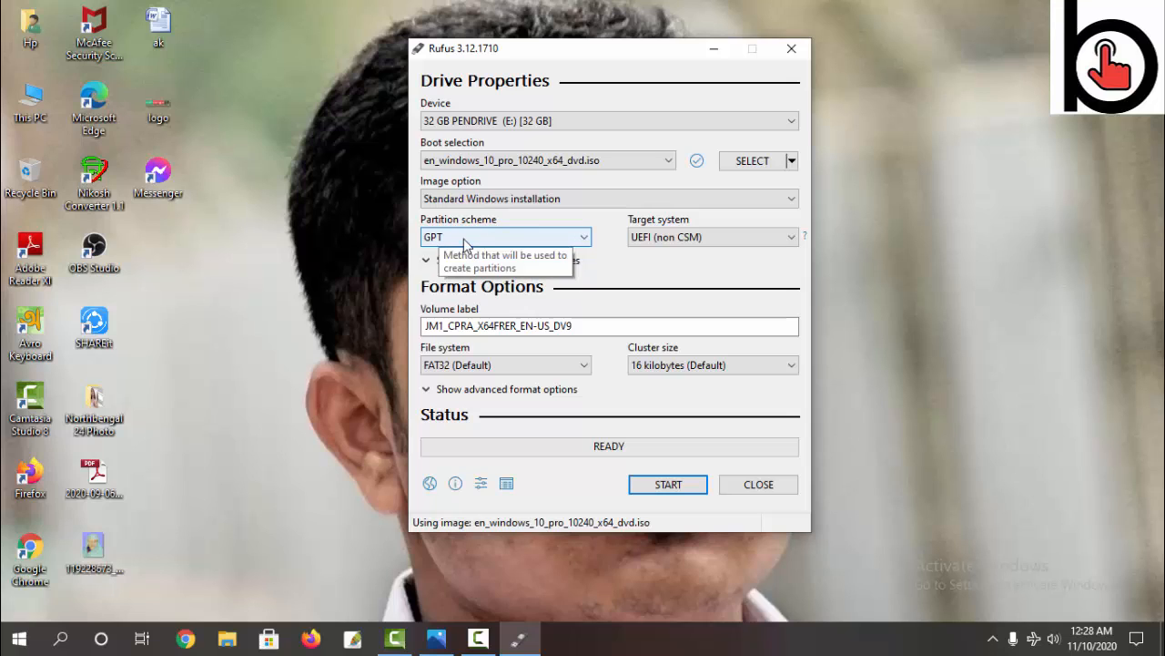
{"action": "left_click", "coordinate": [498, 241]}
{"action": "left_click", "coordinate": [499, 241]}
{"action": "left_click", "coordinate": [508, 240]}
{"action": "left_click", "coordinate": [511, 239]}
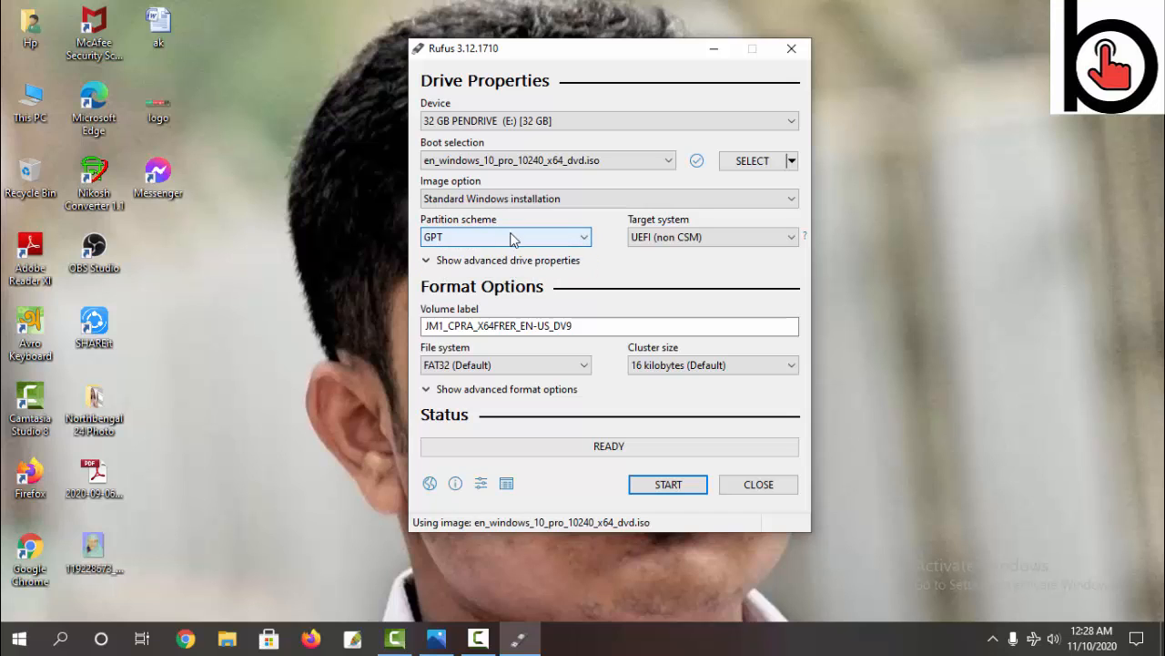
{"action": "left_click", "coordinate": [479, 639]}
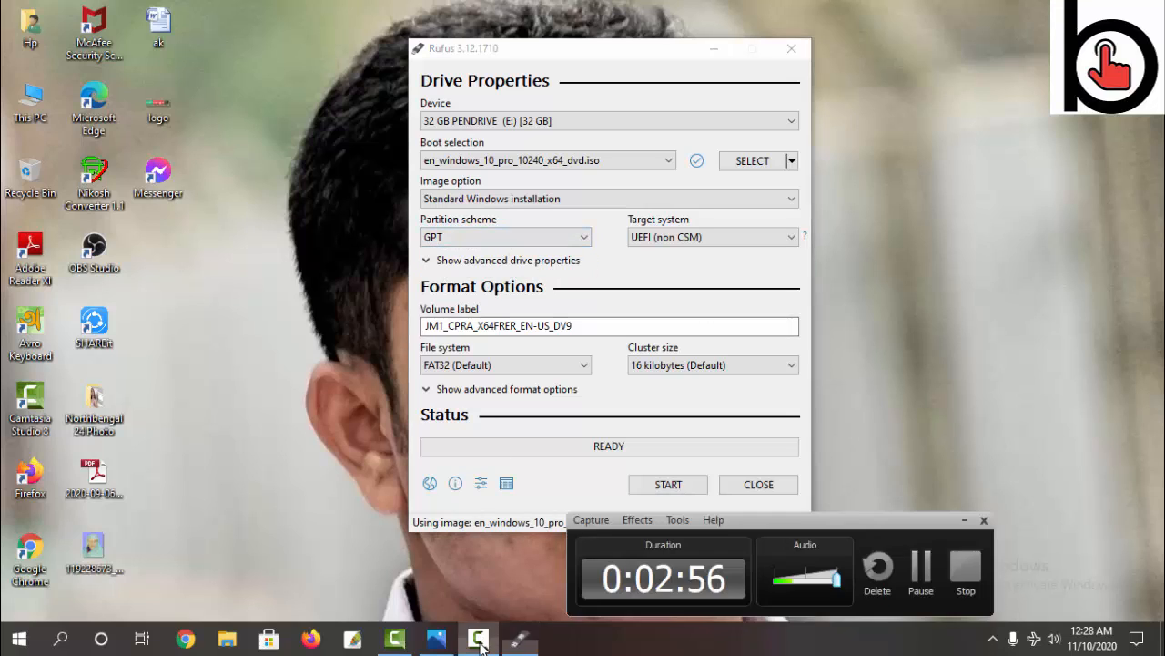
{"action": "left_click", "coordinate": [480, 638]}
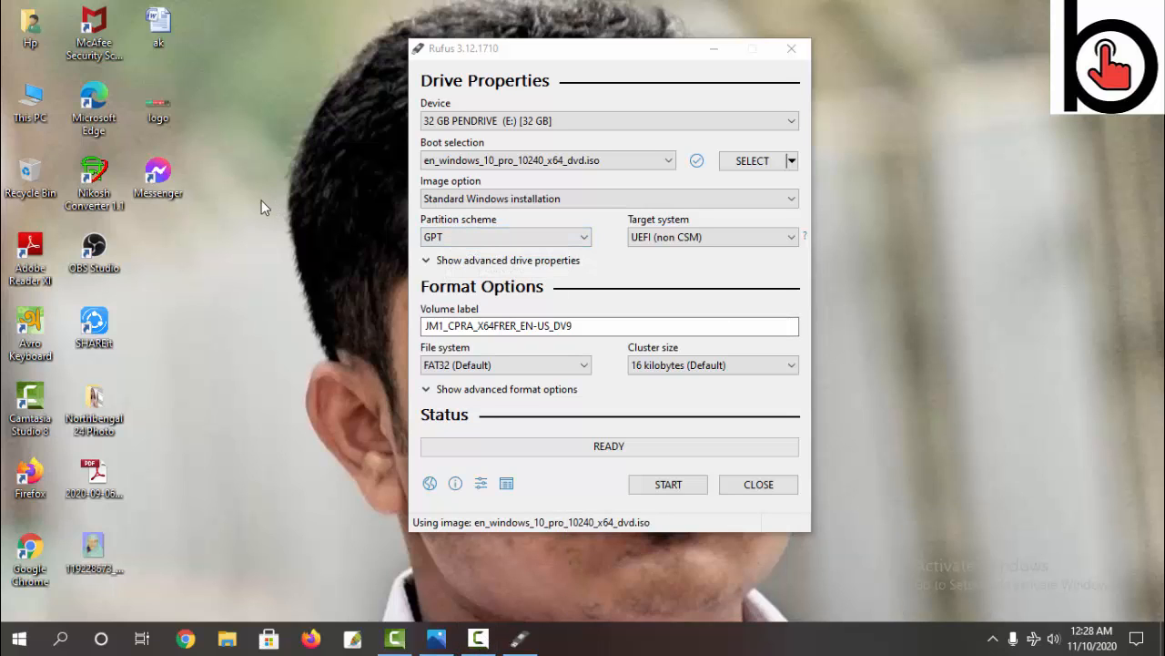
- Open Computer Management for This PC and show Disk Management
{"action": "right_click", "coordinate": [43, 101]}
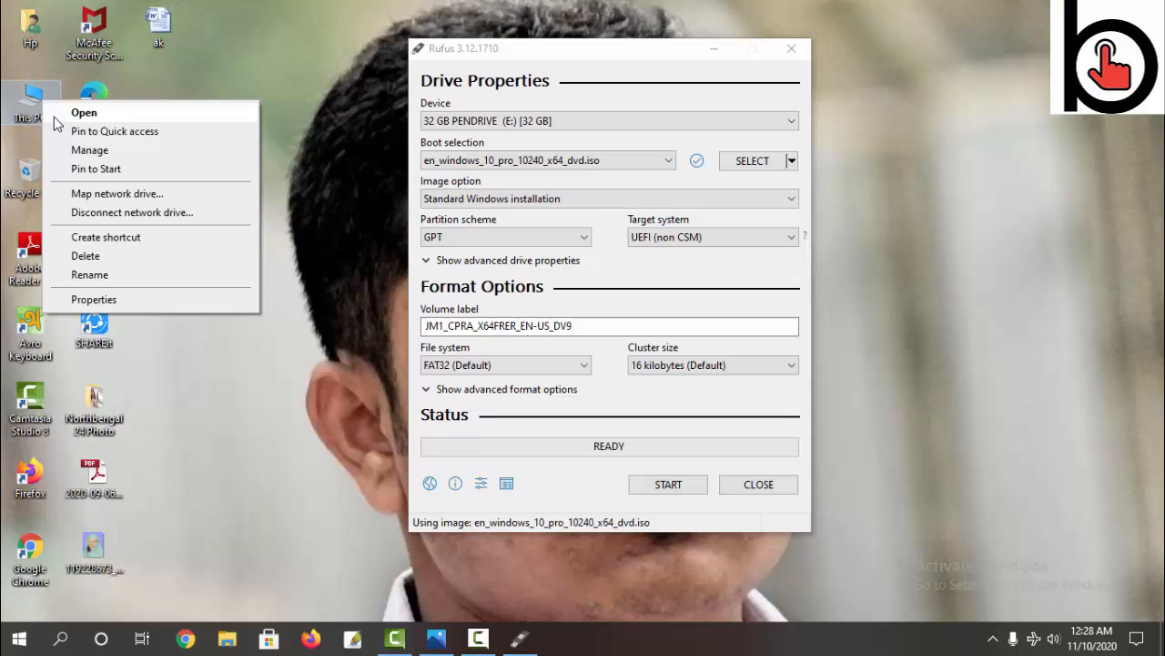
{"action": "left_click", "coordinate": [96, 153]}
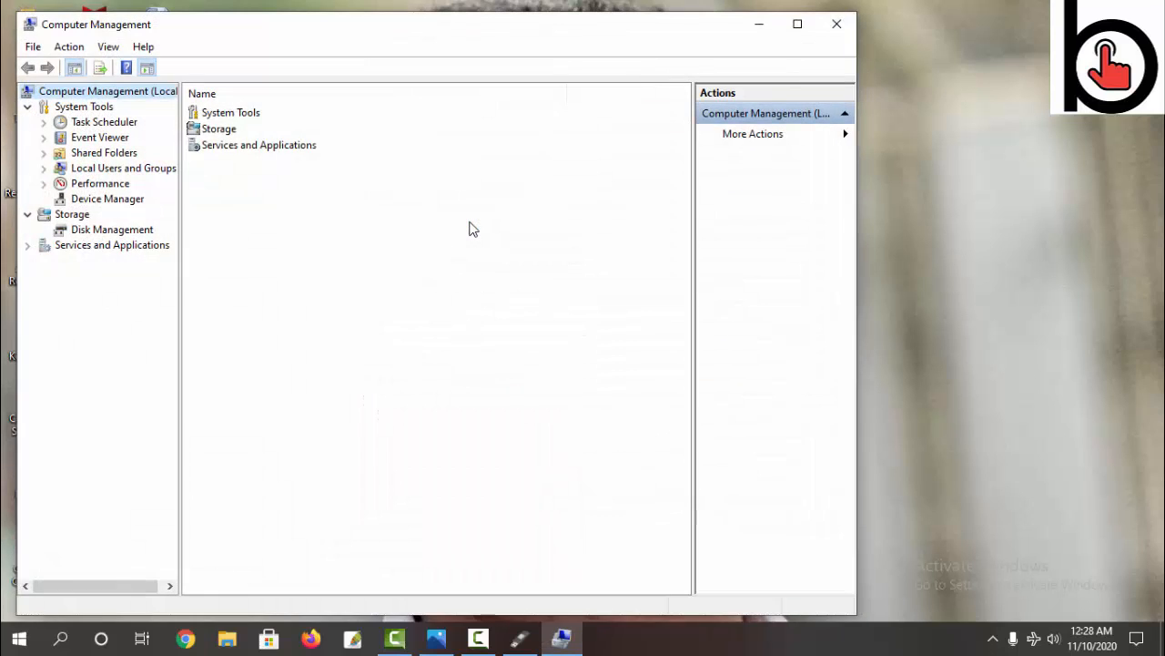
{"action": "left_click", "coordinate": [102, 229]}
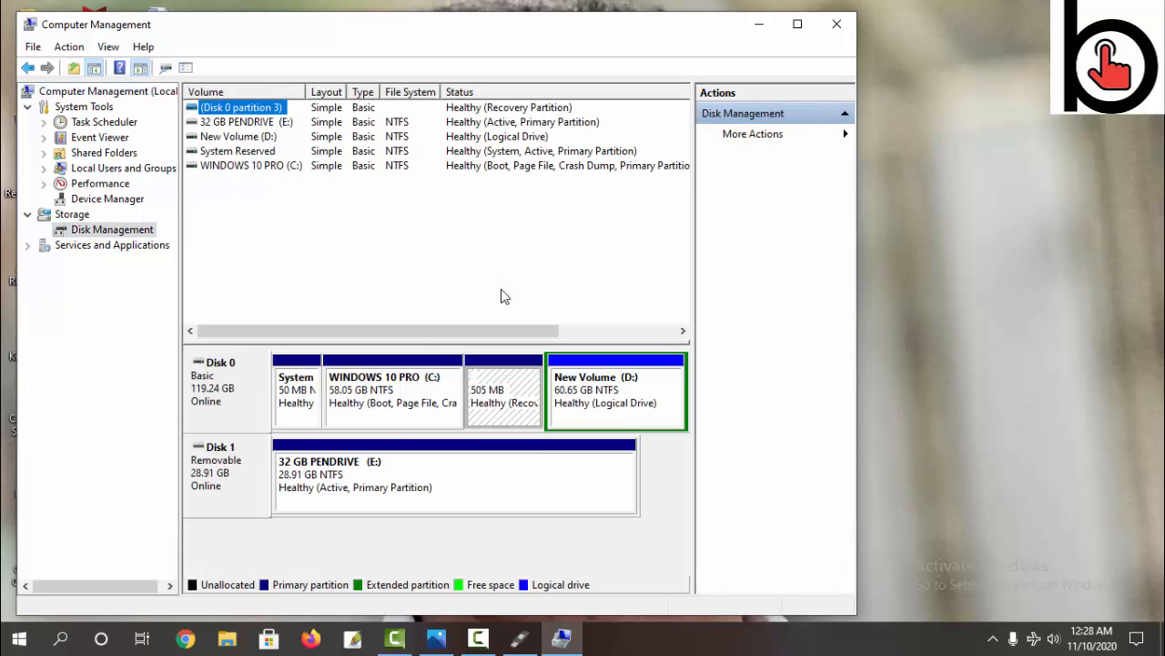
- Check the partition style of Disk 0 in the volume information of its properties, and close Computer Management
{"action": "right_click", "coordinate": [214, 401]}
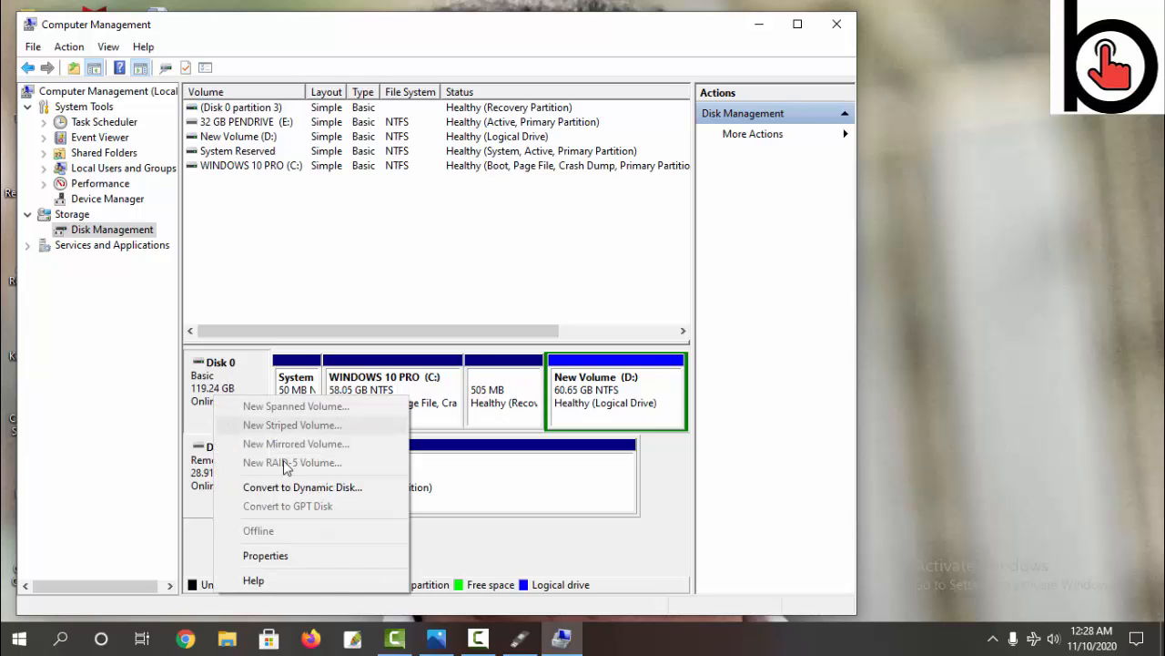
{"action": "left_click", "coordinate": [299, 555]}
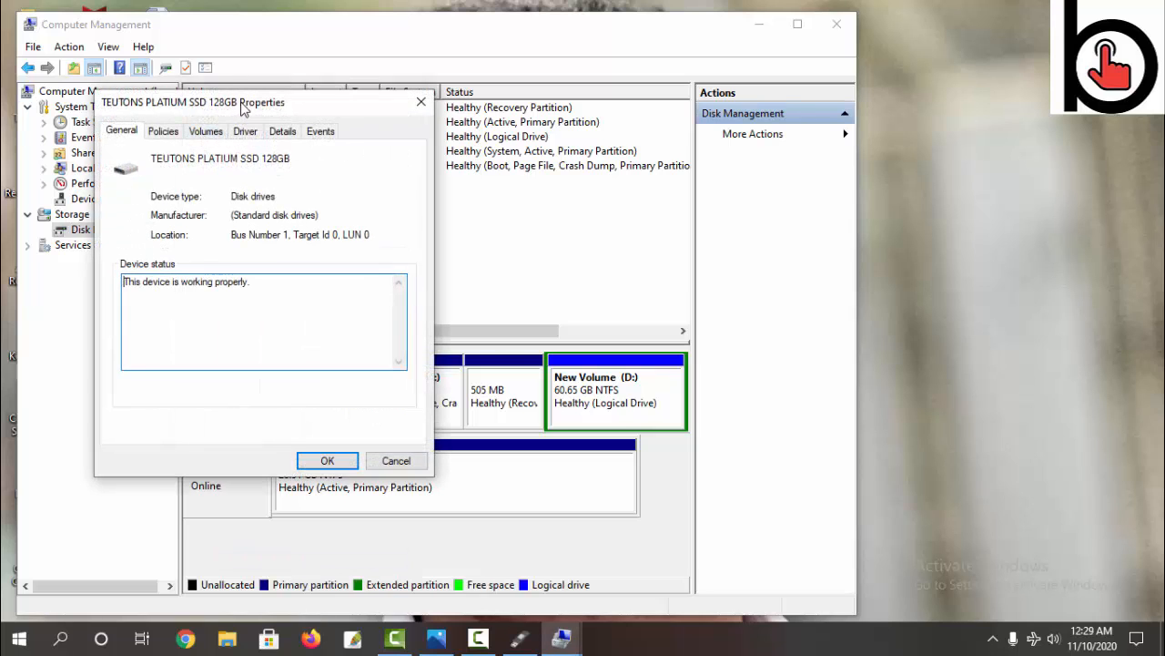
{"action": "left_click_drag", "start_coordinate": [242, 103], "coordinate": [338, 100]}
{"action": "left_click", "coordinate": [302, 127]}
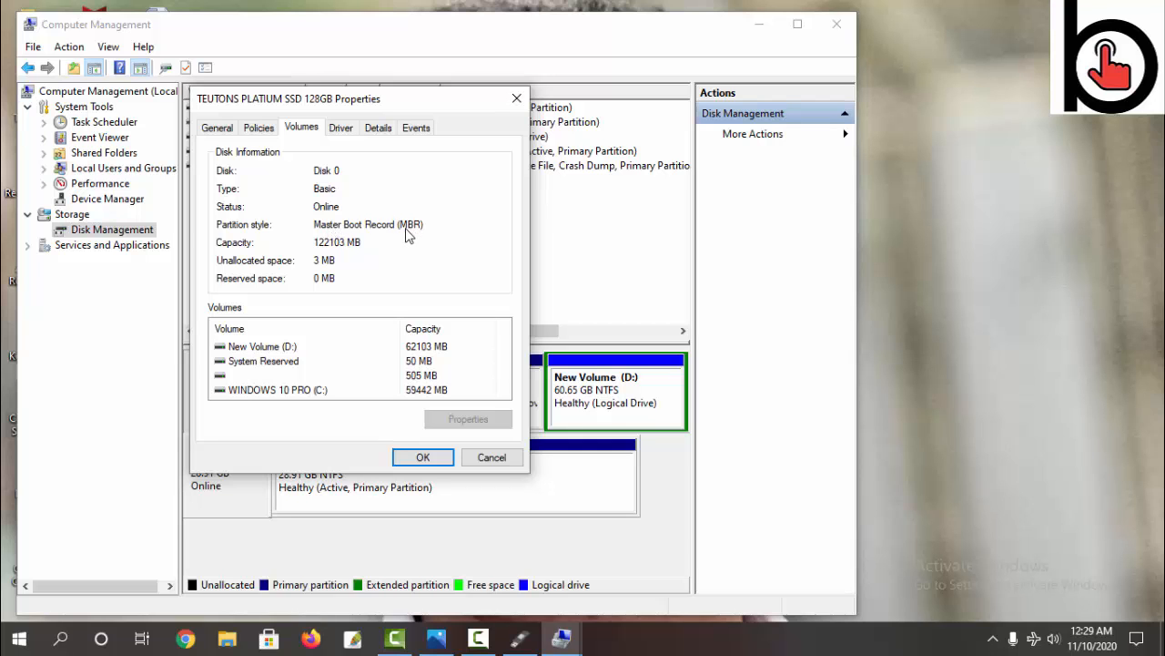
{"action": "left_click", "coordinate": [517, 98]}
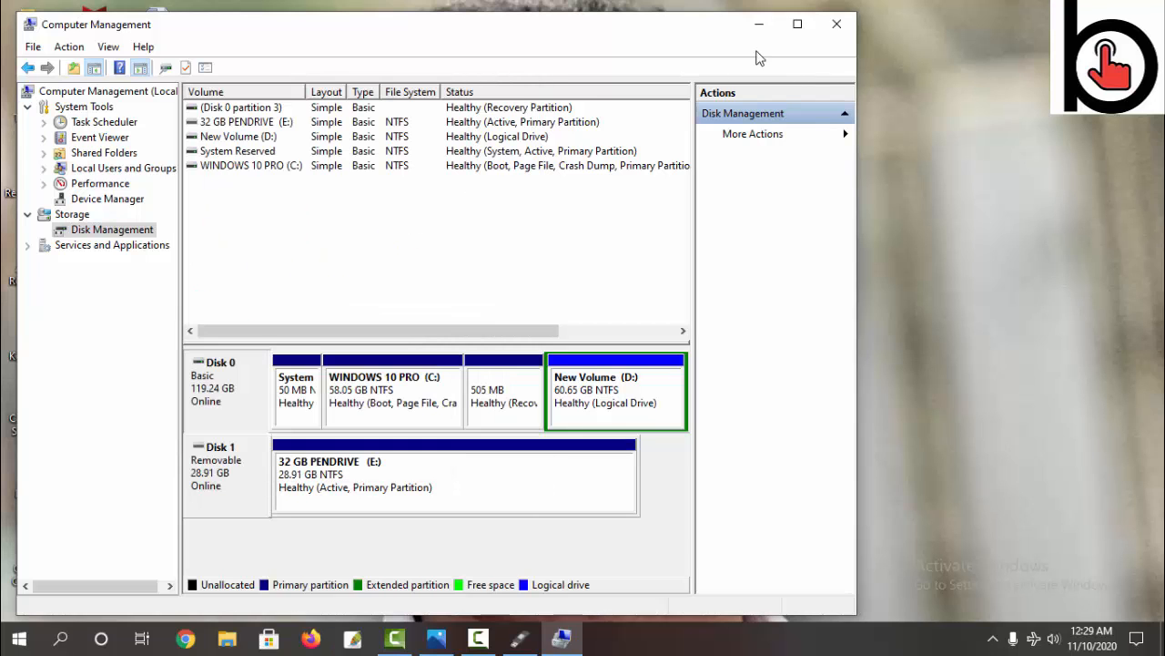
{"action": "left_click", "coordinate": [837, 24]}
- Set the pendrive's partition scheme to MBR in Rufus
{"action": "left_click", "coordinate": [462, 238]}
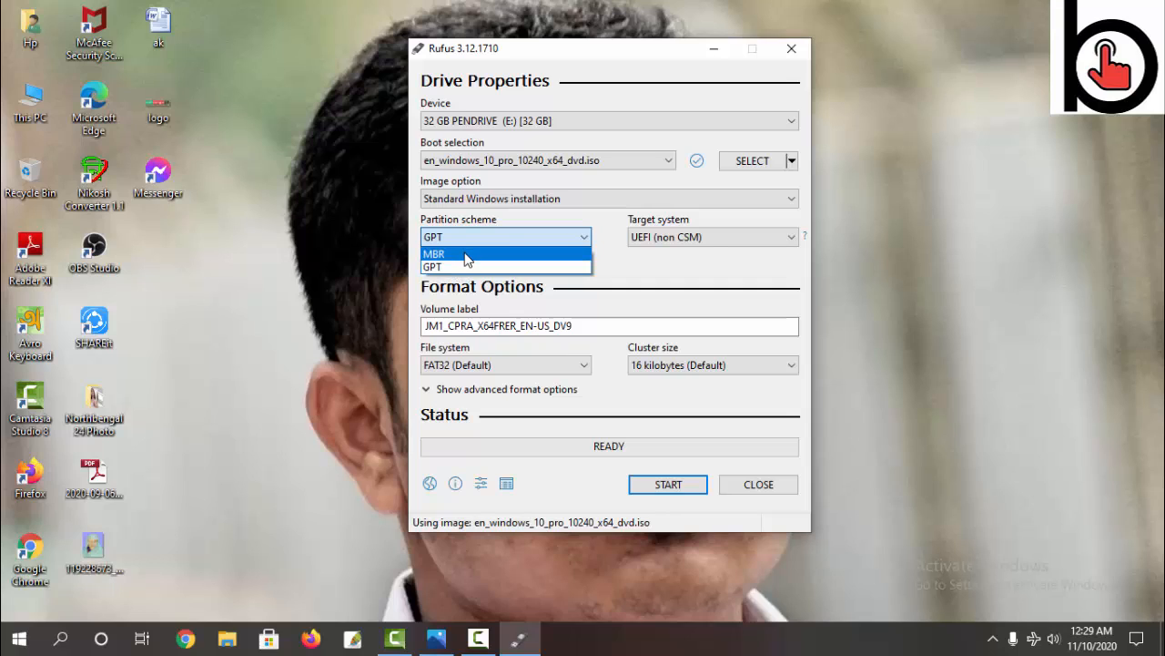
{"action": "left_click", "coordinate": [467, 259]}
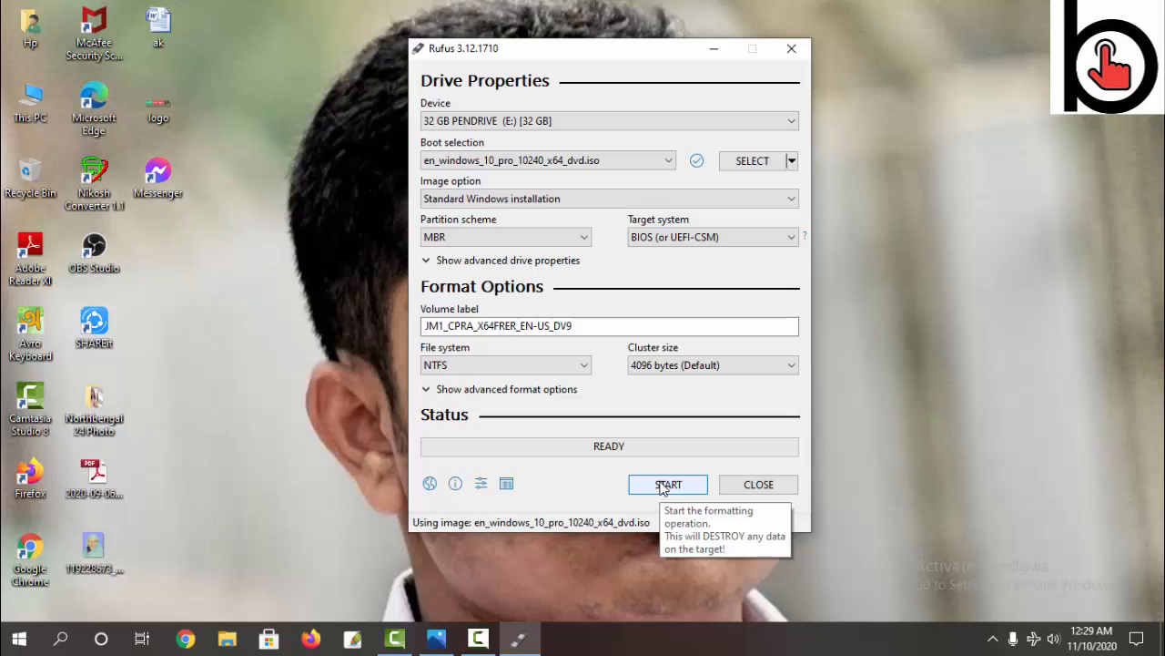
- Look through 32 GB PENDRIVE (E:) and the Software and ISO FILE folders on New Volume (D:) in File Explorer
{"action": "left_click", "coordinate": [227, 639]}
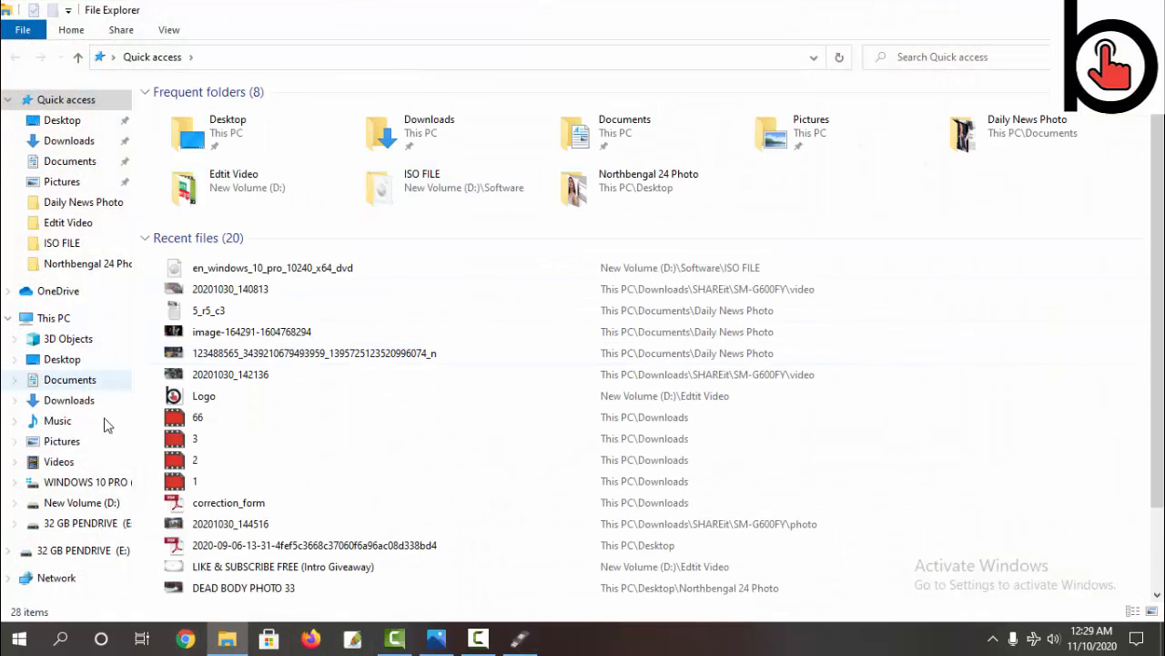
{"action": "left_click", "coordinate": [102, 524]}
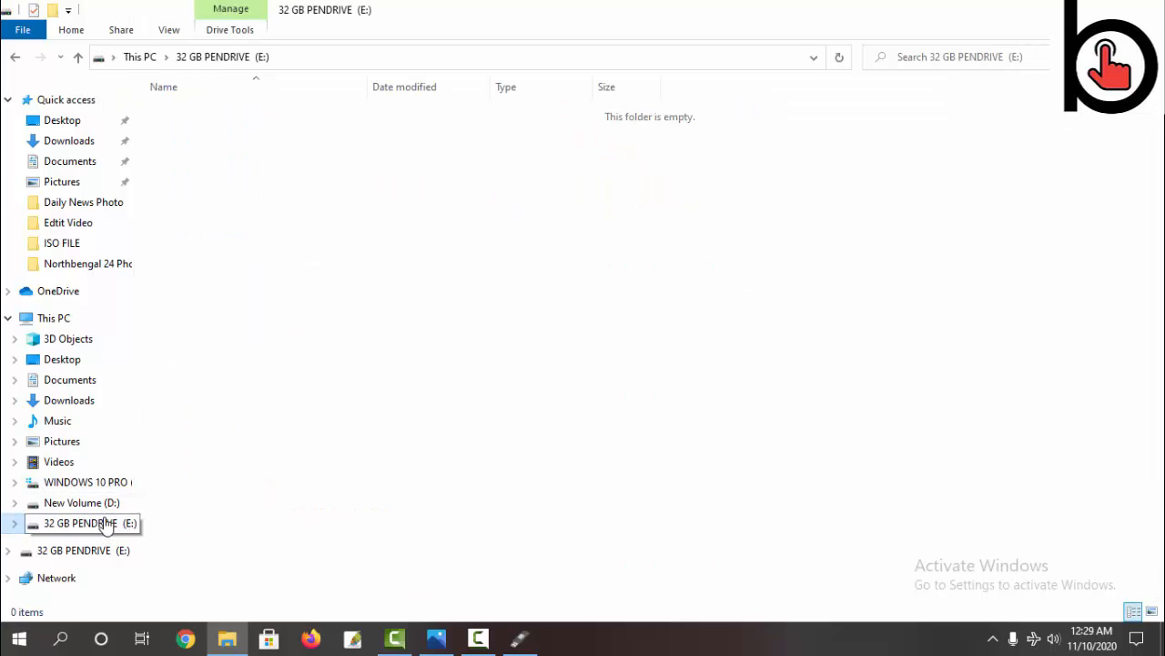
{"action": "left_click", "coordinate": [87, 503]}
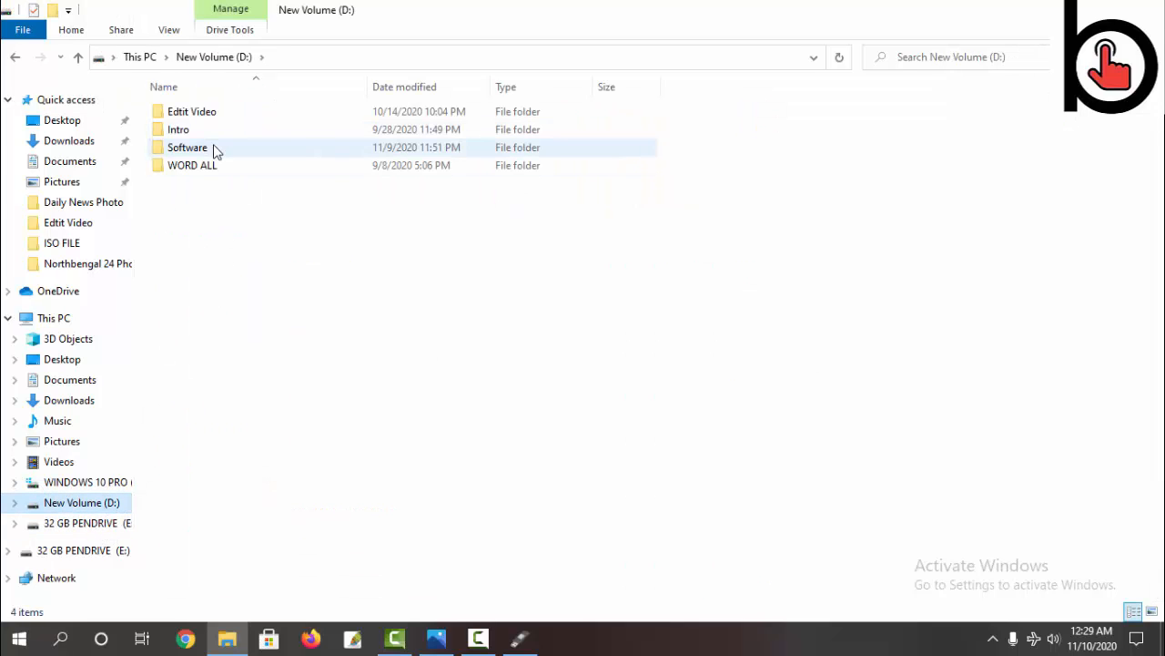
{"action": "double_click", "coordinate": [188, 147]}
{"action": "left_click", "coordinate": [216, 218]}
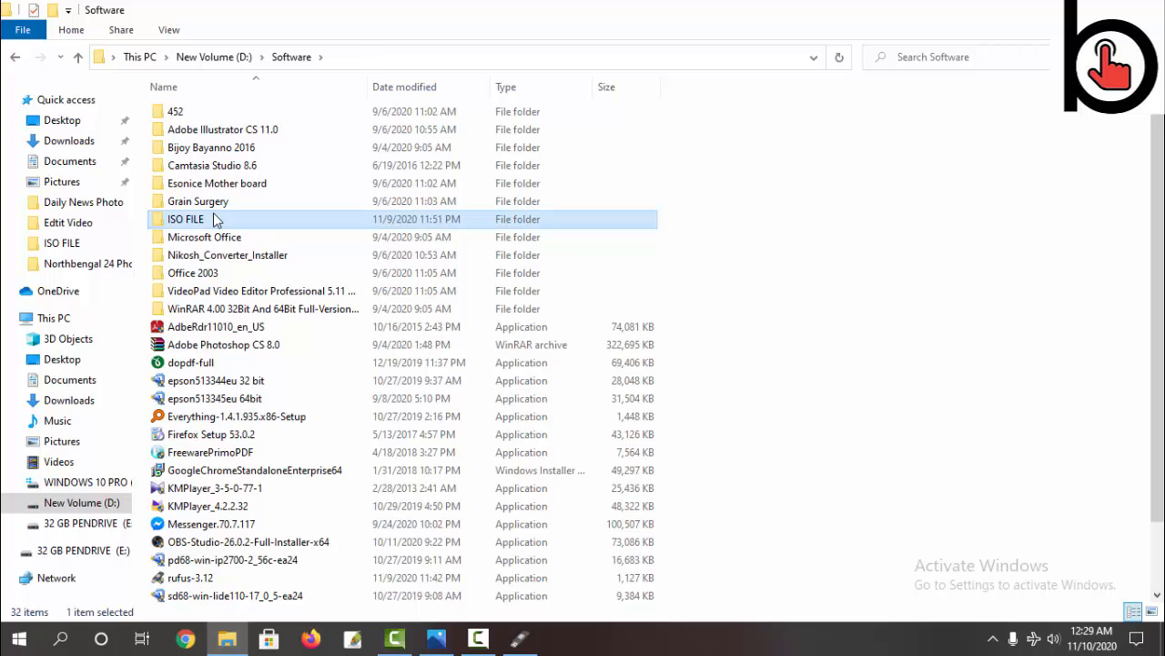
{"action": "double_click", "coordinate": [216, 218]}
{"action": "left_click", "coordinate": [15, 57]}
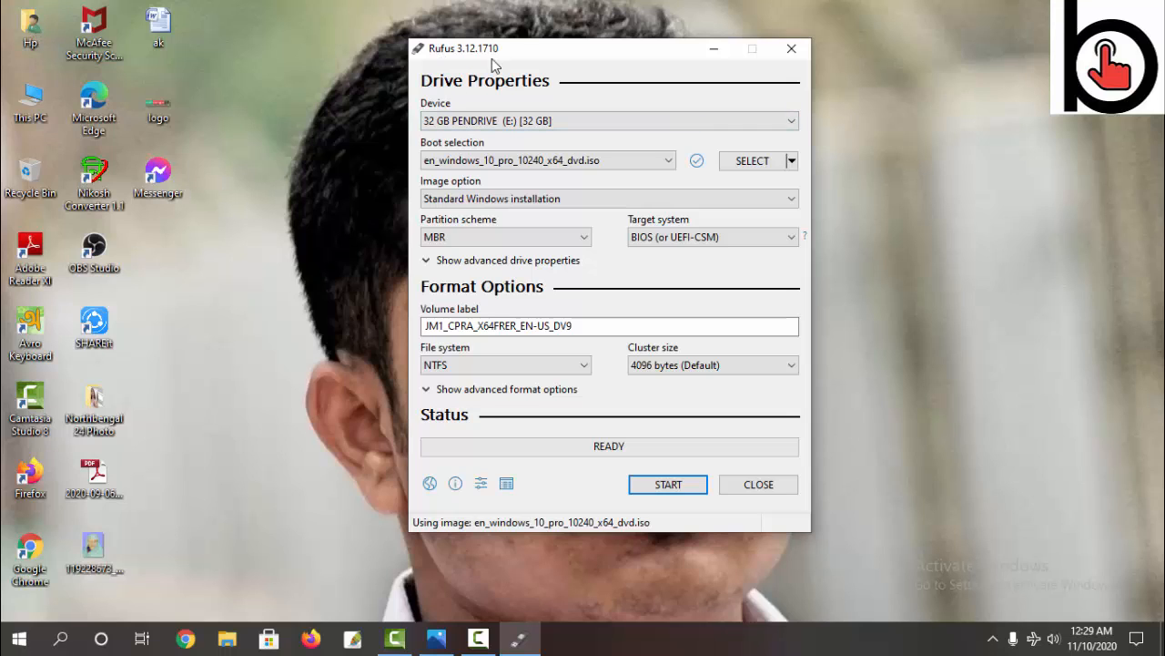
- Search Google for rufus in Chrome, open the official Rufus website and view its Download section
{"action": "left_click", "coordinate": [186, 639]}
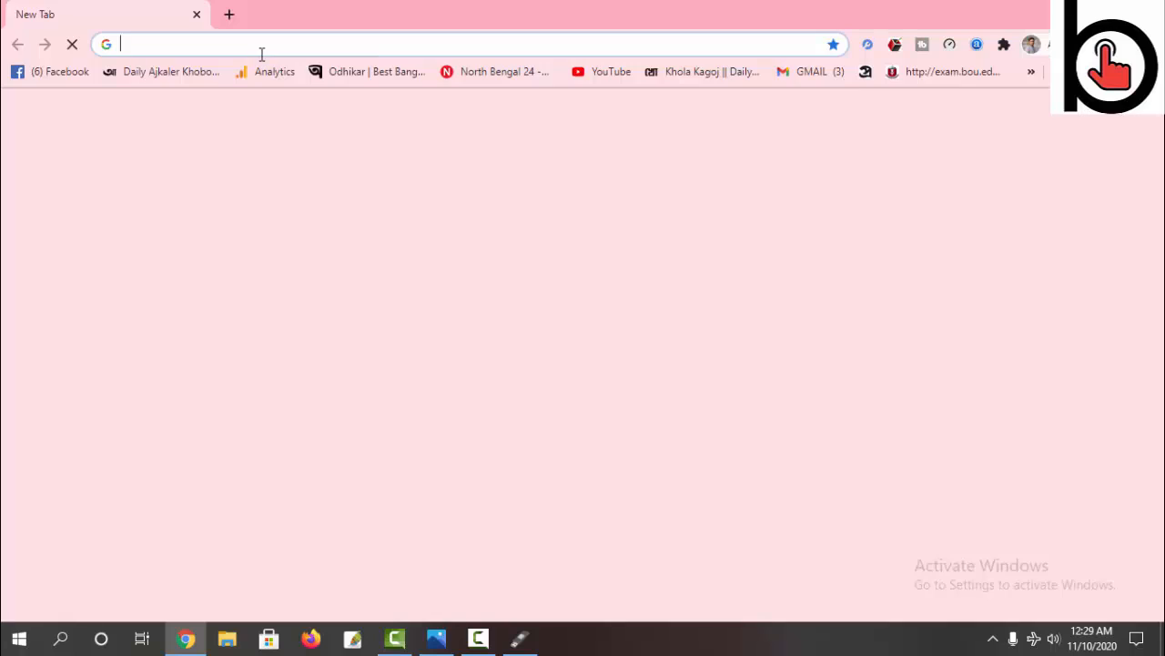
{"action": "left_click", "coordinate": [262, 47]}
{"action": "type", "text": "rus"}
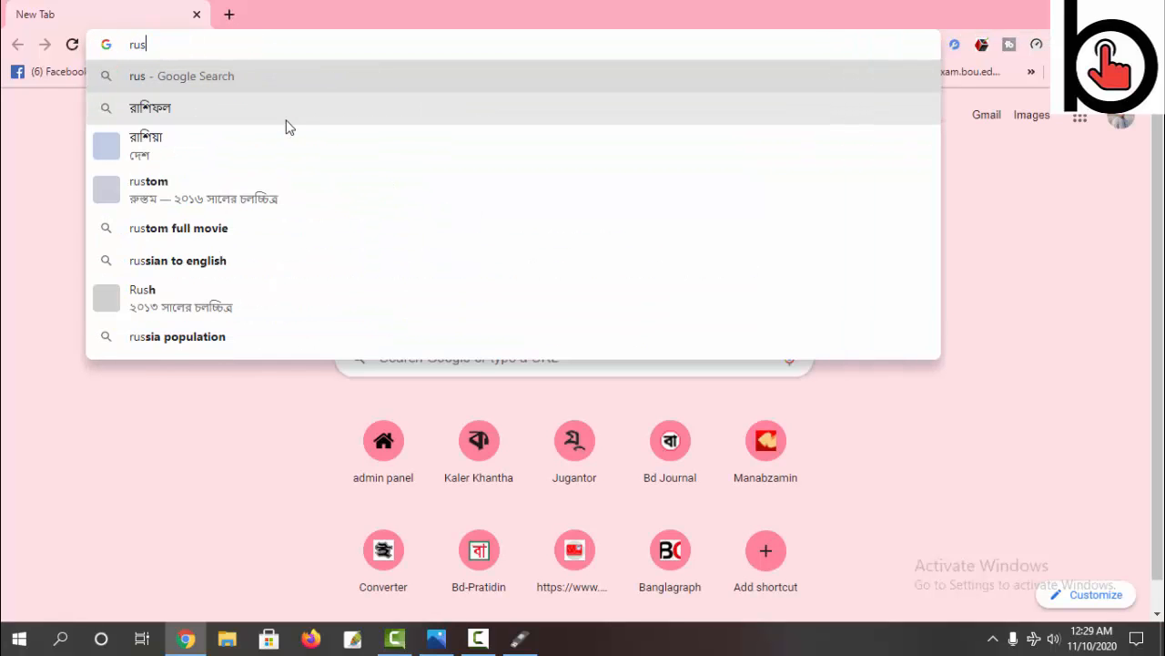
{"action": "key", "text": "BackSpace"}
{"action": "type", "text": "fu"}
{"action": "key", "text": "Return"}
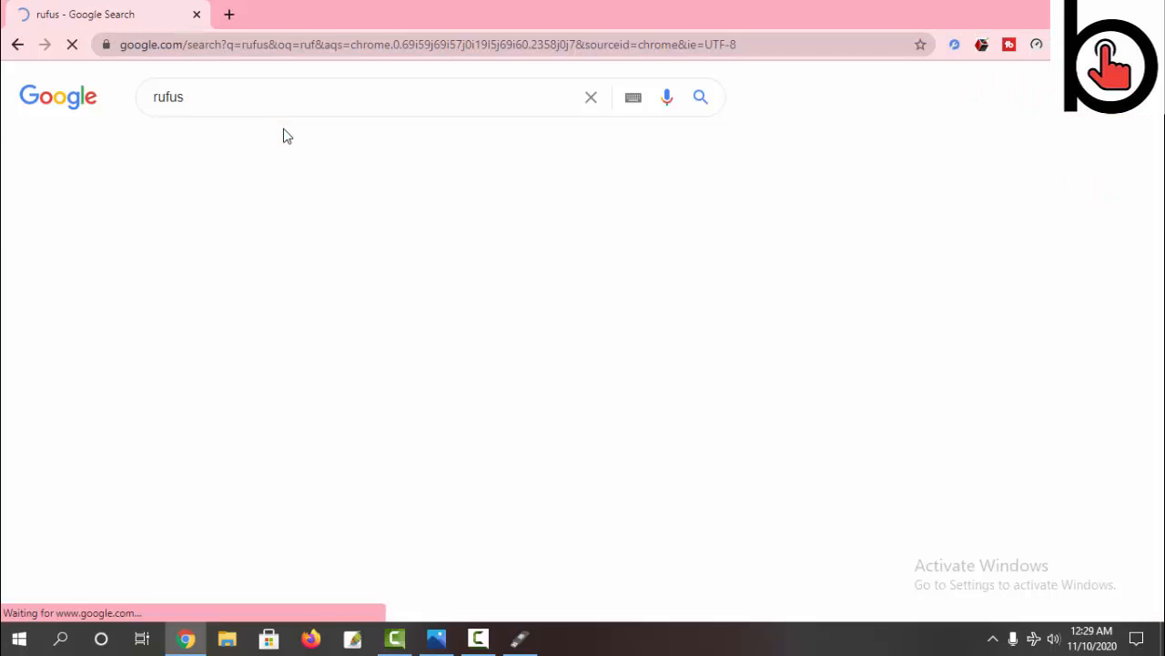
{"action": "left_click", "coordinate": [373, 244]}
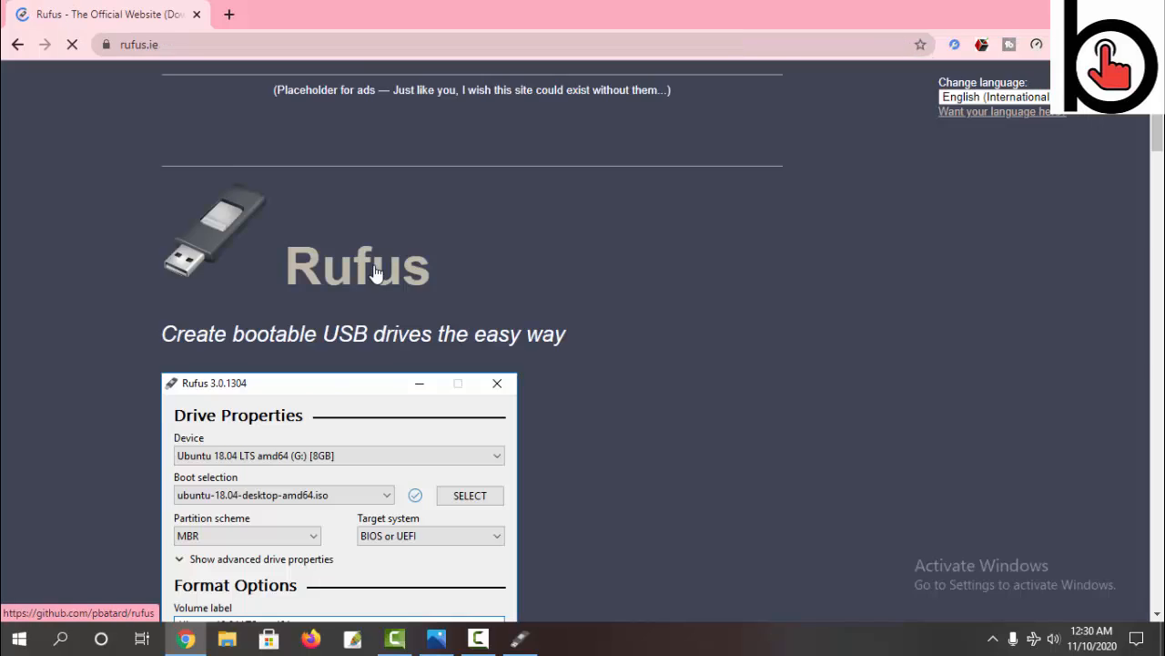
{"action": "scroll", "coordinate": [383, 297], "scroll_direction": "down", "scroll_amount": 6}
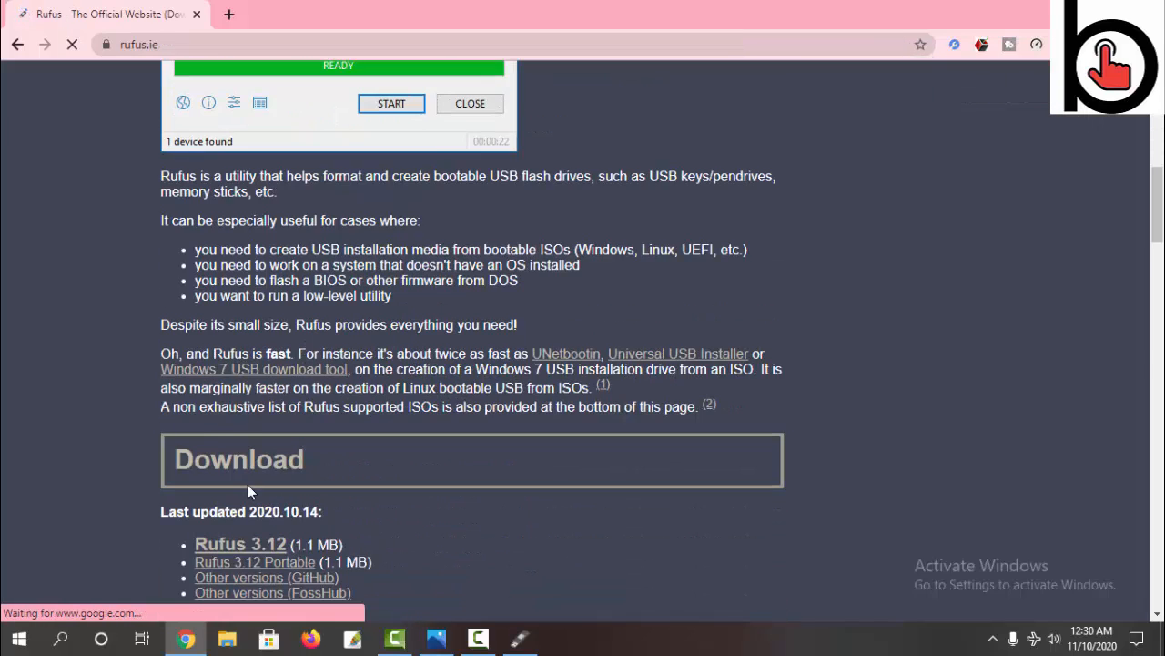
{"action": "scroll", "coordinate": [248, 485], "scroll_direction": "down", "scroll_amount": 2}
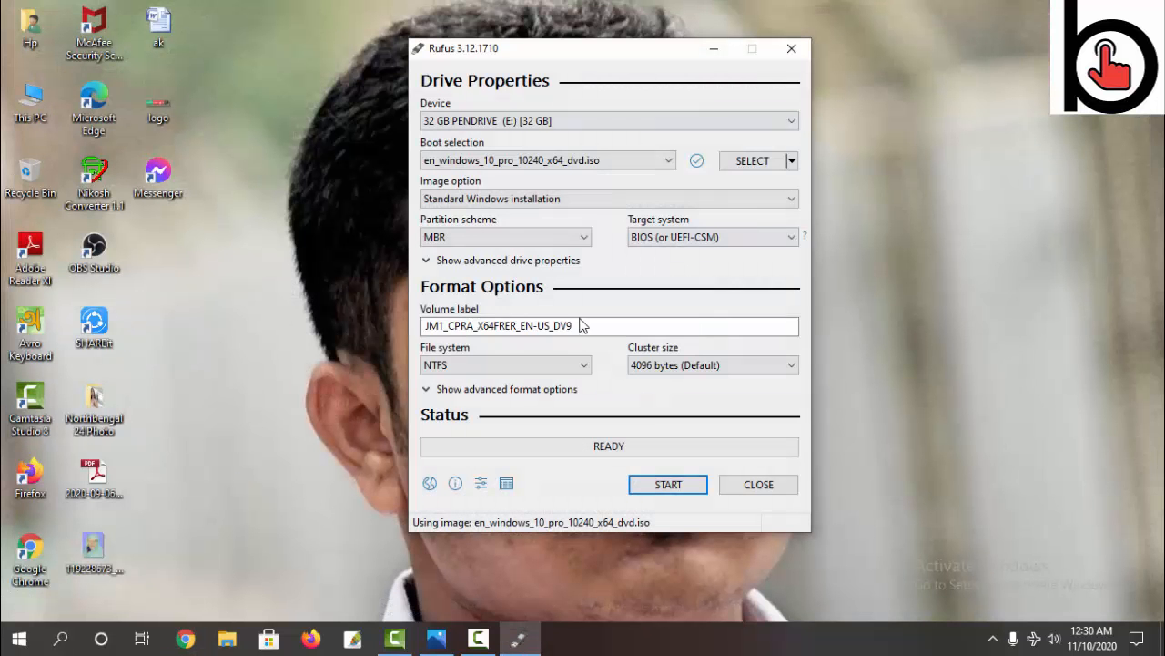
- Load en_windows_10_pro_10240_x64_dvd from the ISO FILE folder again as the boot image in Rufus
{"action": "left_click", "coordinate": [573, 165]}
{"action": "left_click", "coordinate": [687, 124]}
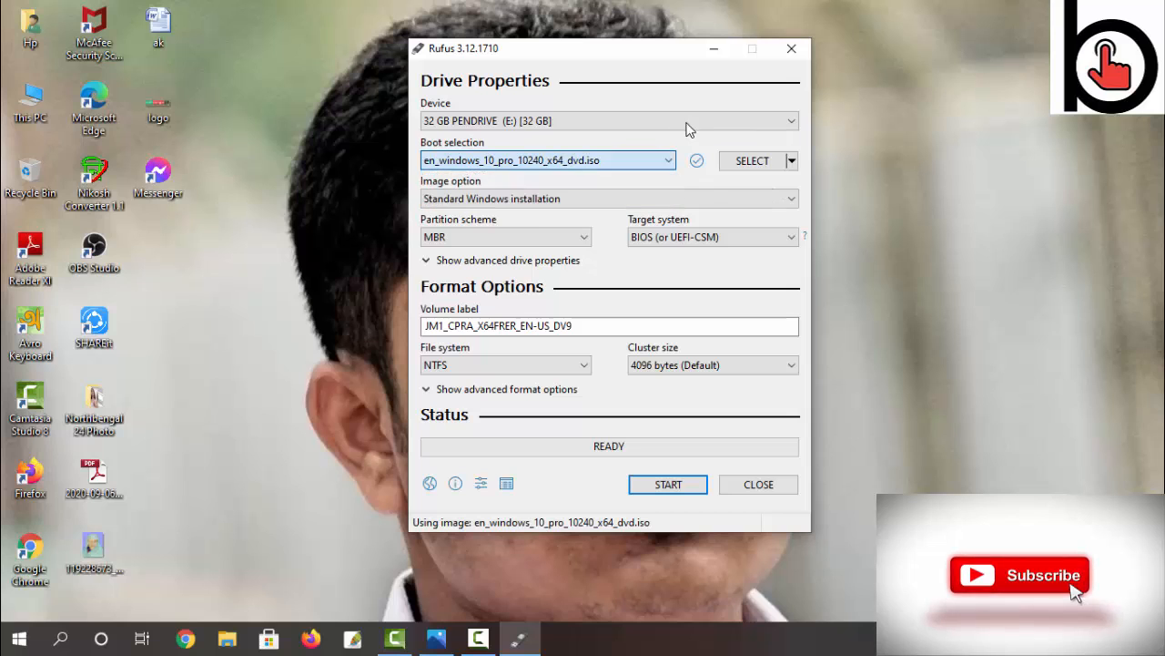
{"action": "left_click", "coordinate": [754, 161]}
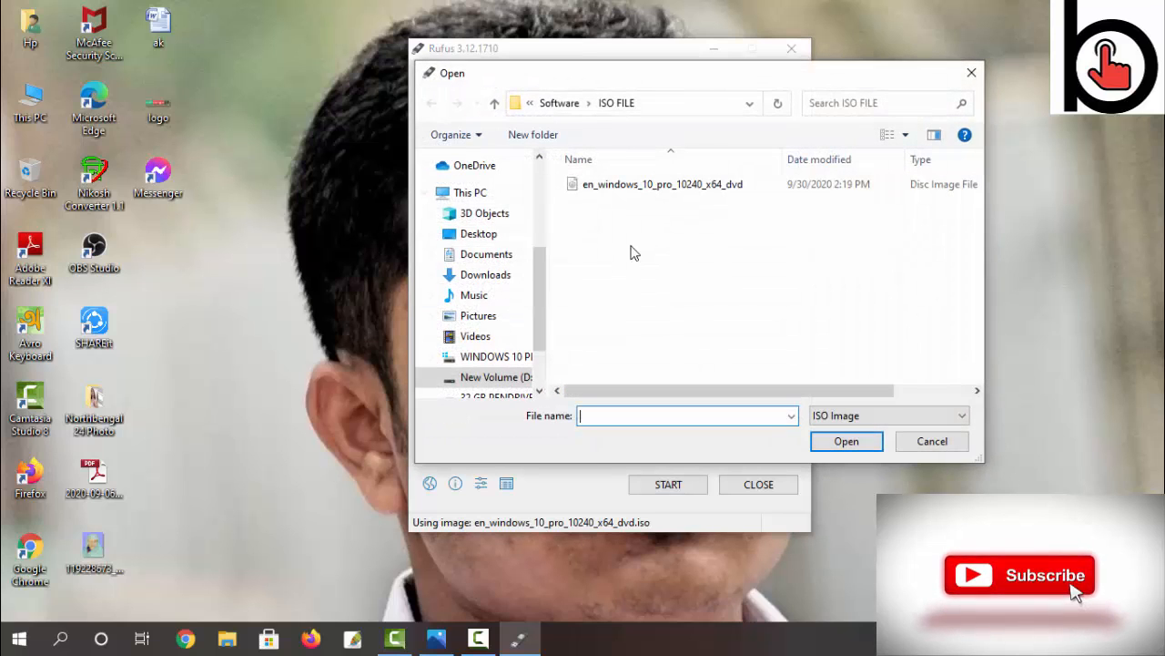
{"action": "double_click", "coordinate": [664, 185]}
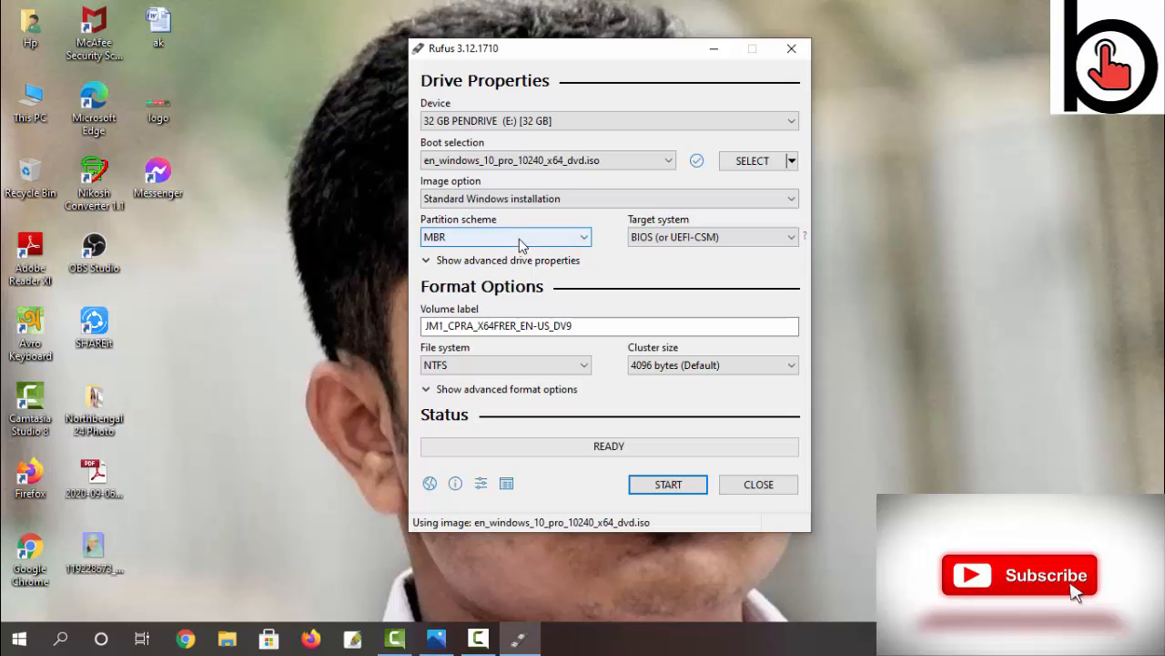
- Switch the partition scheme to GPT and back to MBR
{"action": "left_click", "coordinate": [523, 239]}
{"action": "left_click", "coordinate": [501, 264]}
{"action": "left_click", "coordinate": [490, 238]}
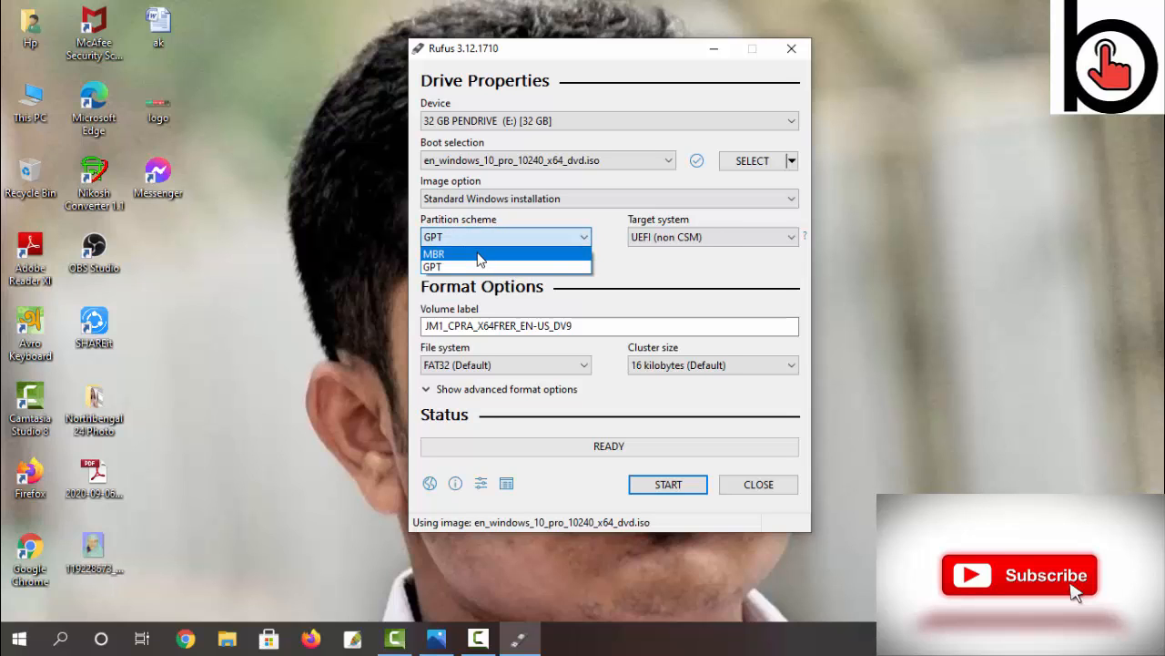
{"action": "left_click", "coordinate": [478, 252]}
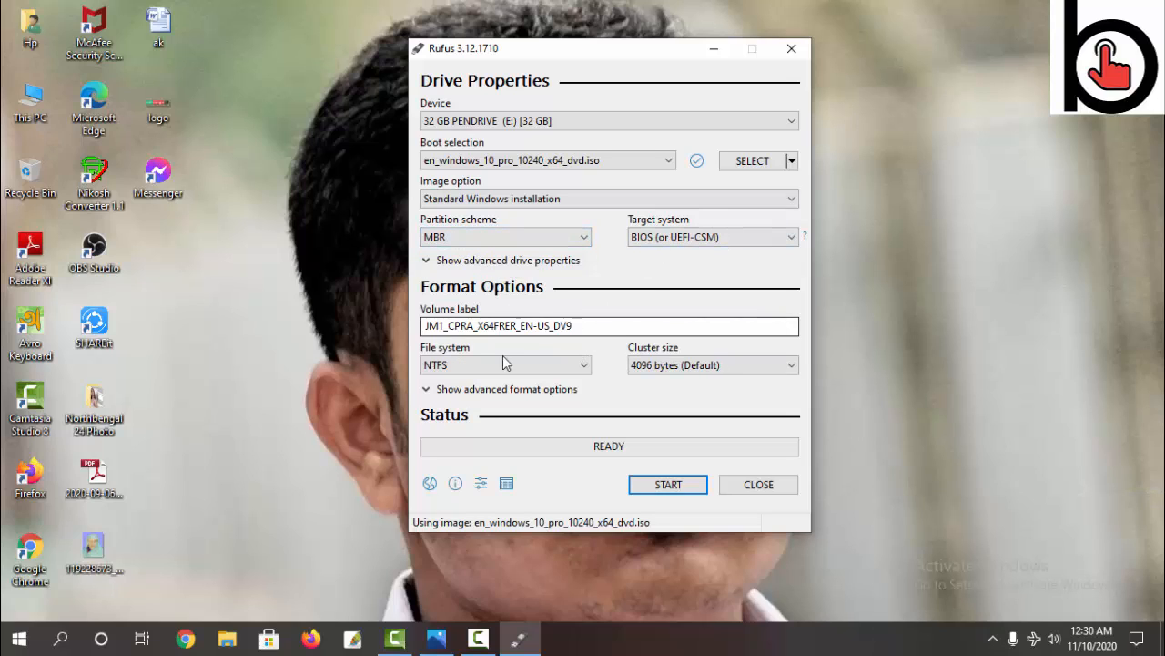
- Replace the pendrive's volume label with "WIN 10 Pro"
{"action": "left_click_drag", "start_coordinate": [583, 326], "coordinate": [424, 325]}
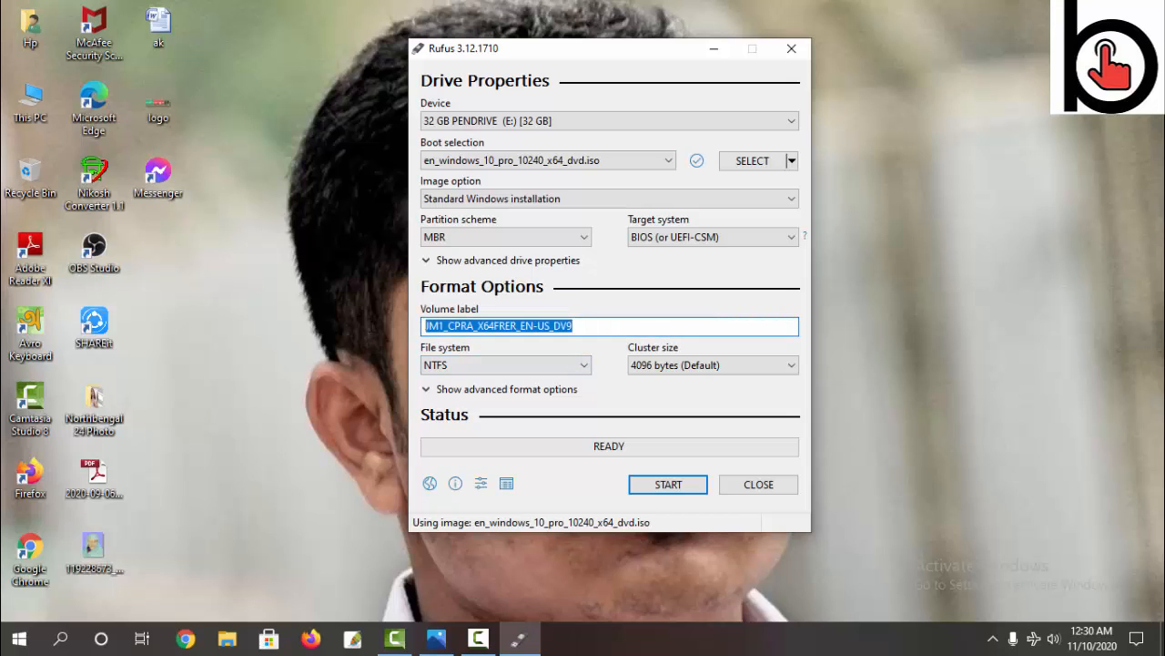
{"action": "left_click_drag", "start_coordinate": [598, 328], "coordinate": [387, 331]}
{"action": "type", "text": "WIN"}
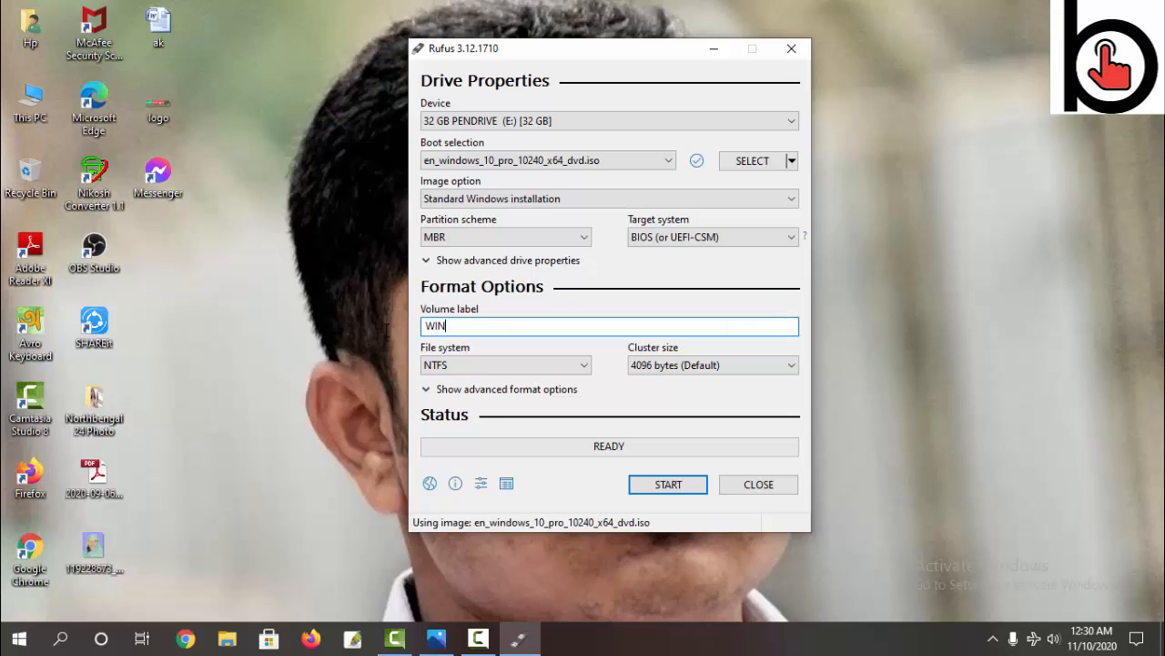
{"action": "type", "text": " 10 P"}
{"action": "type", "text": "r00"}
{"action": "key", "text": "BackSpace"}
{"action": "key", "text": "BackSpace"}
{"action": "key", "text": "BackSpace"}
{"action": "type", "text": "ro"}
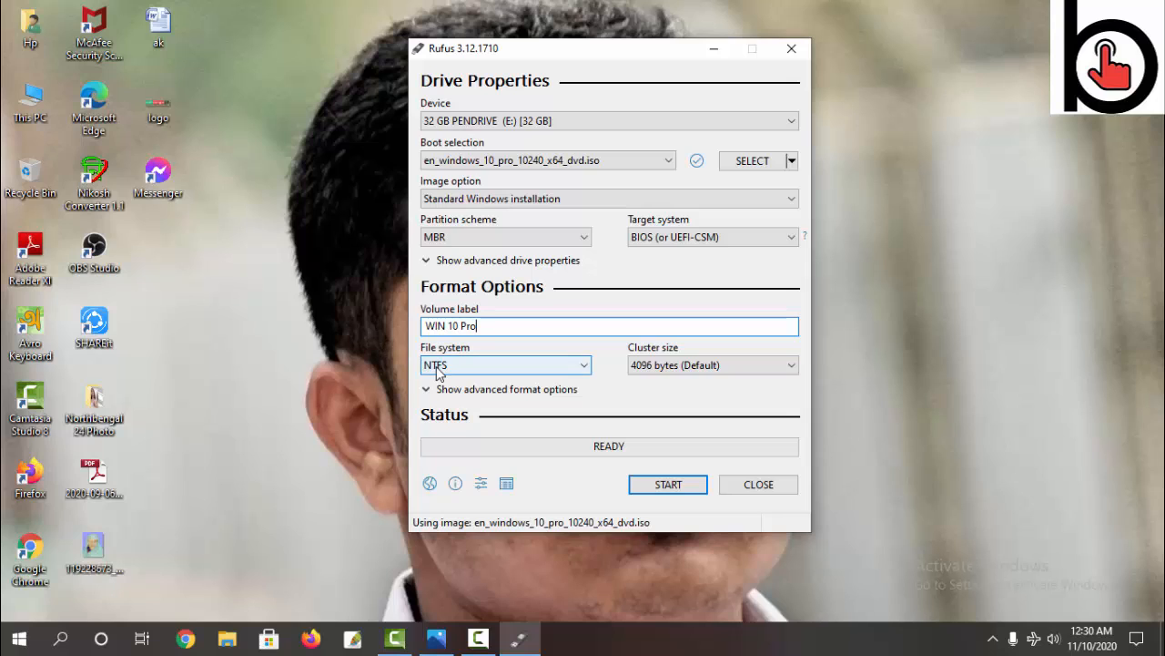
- Try the GPT partition scheme once more and return to MBR
{"action": "left_click", "coordinate": [538, 239]}
{"action": "left_click", "coordinate": [509, 266]}
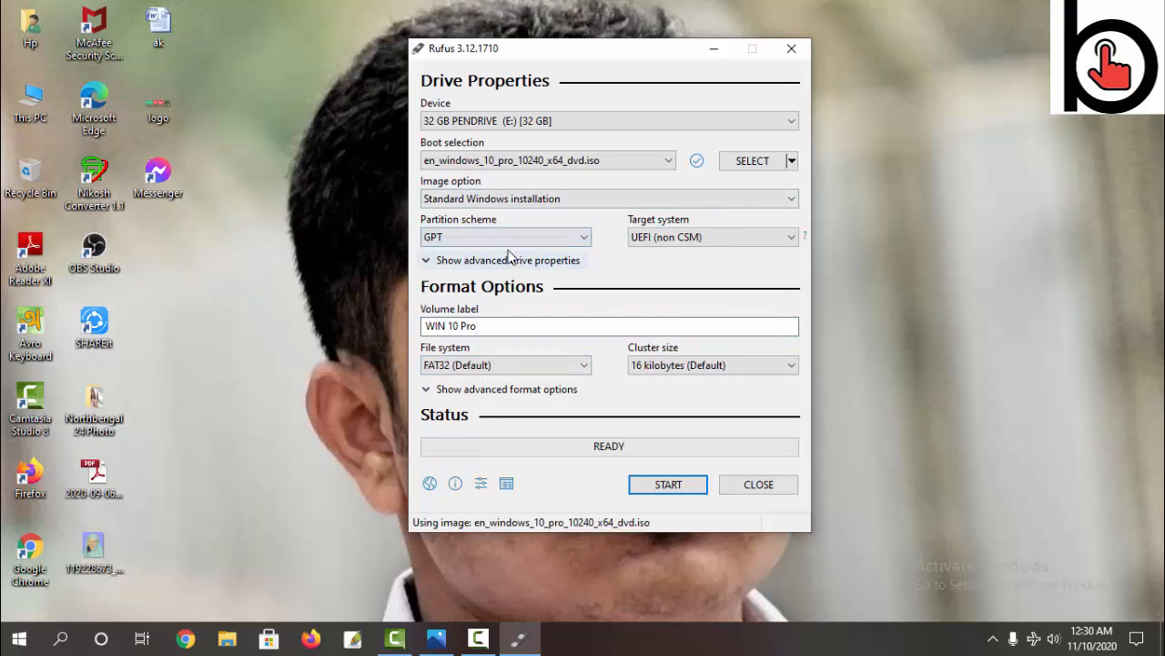
{"action": "left_click", "coordinate": [508, 241]}
{"action": "left_click", "coordinate": [498, 256]}
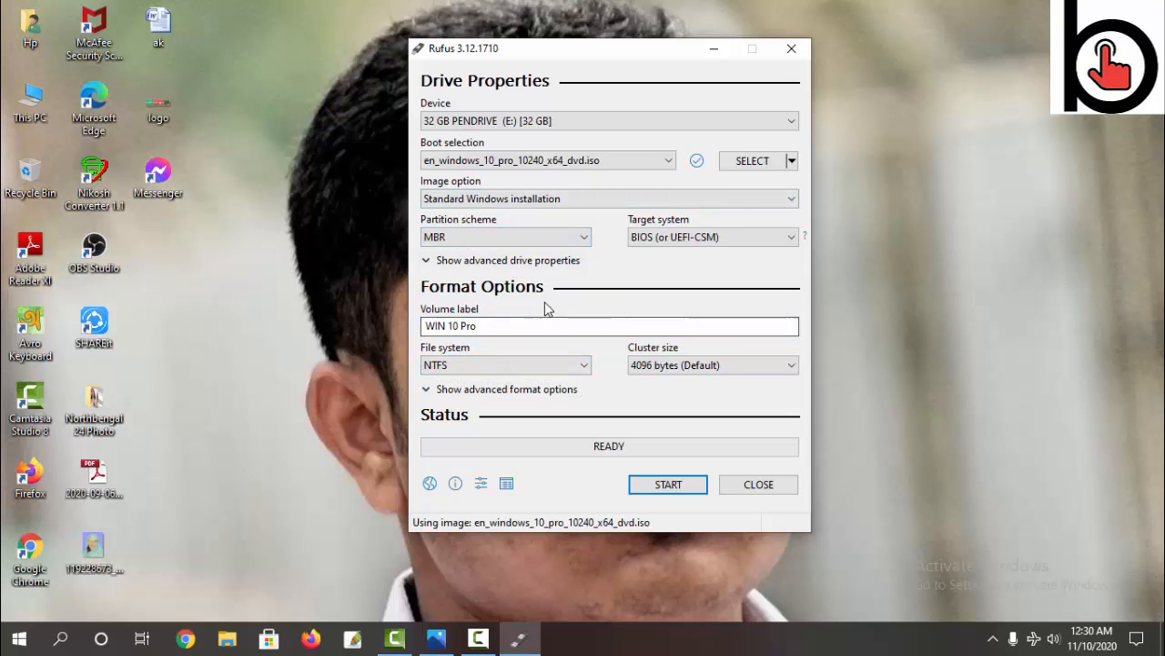
- Start writing the Windows image to the 32 GB pendrive and accept the erasure of all its data
{"action": "left_click", "coordinate": [668, 483]}
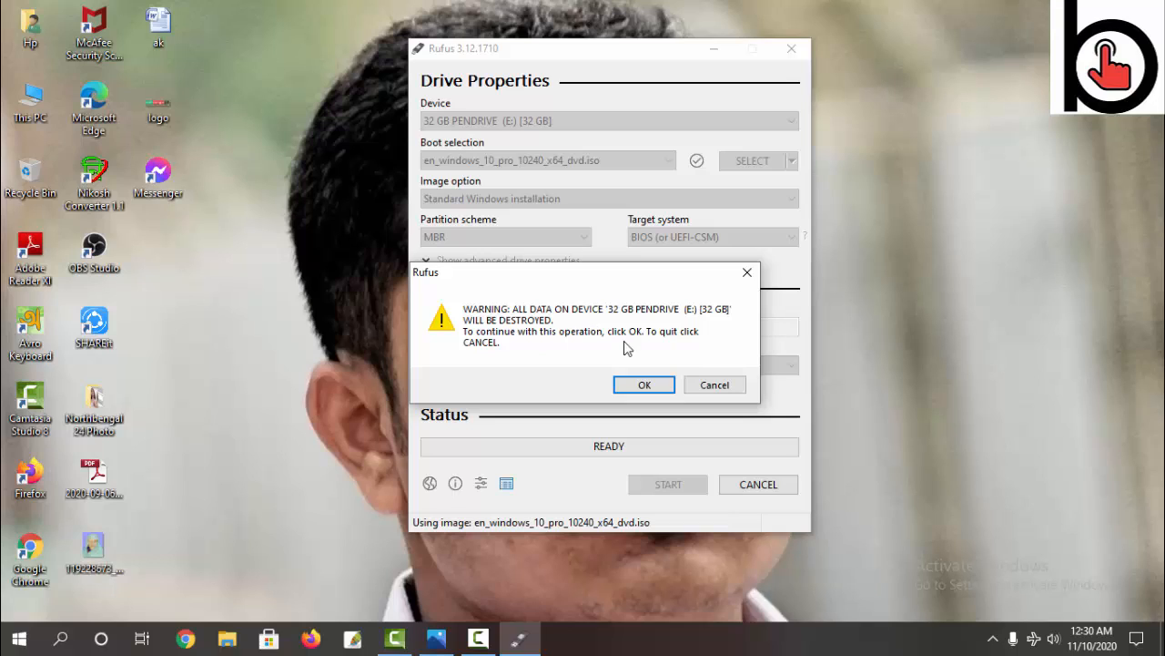
{"action": "left_click", "coordinate": [645, 385]}
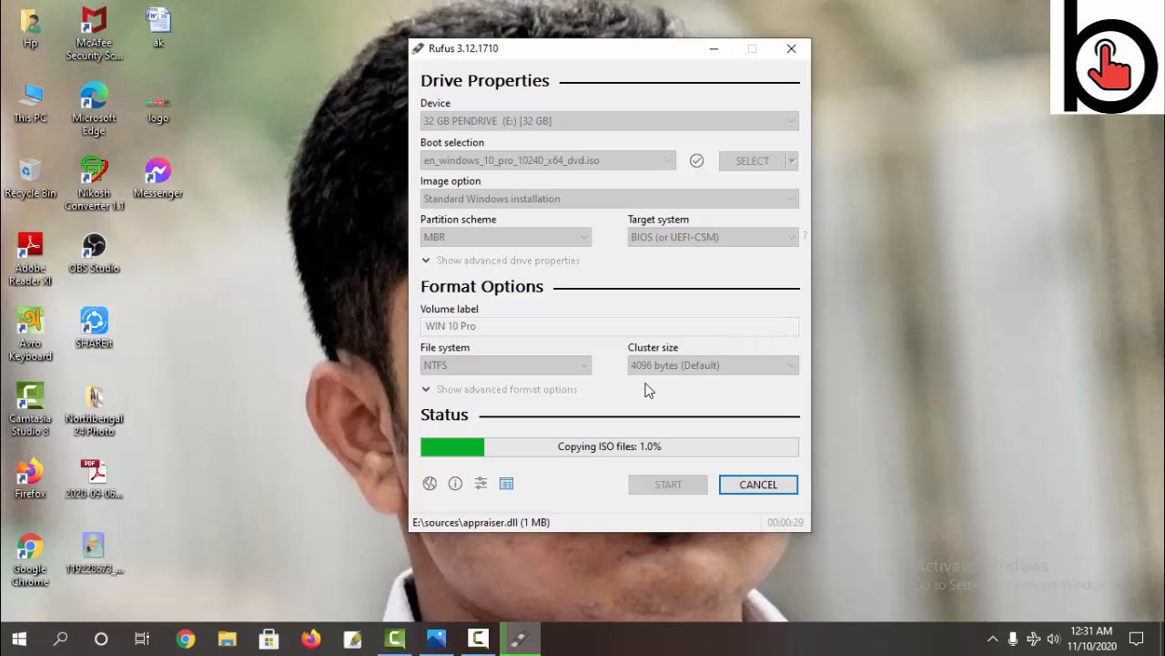
{"action": "left_click", "coordinate": [468, 643]}
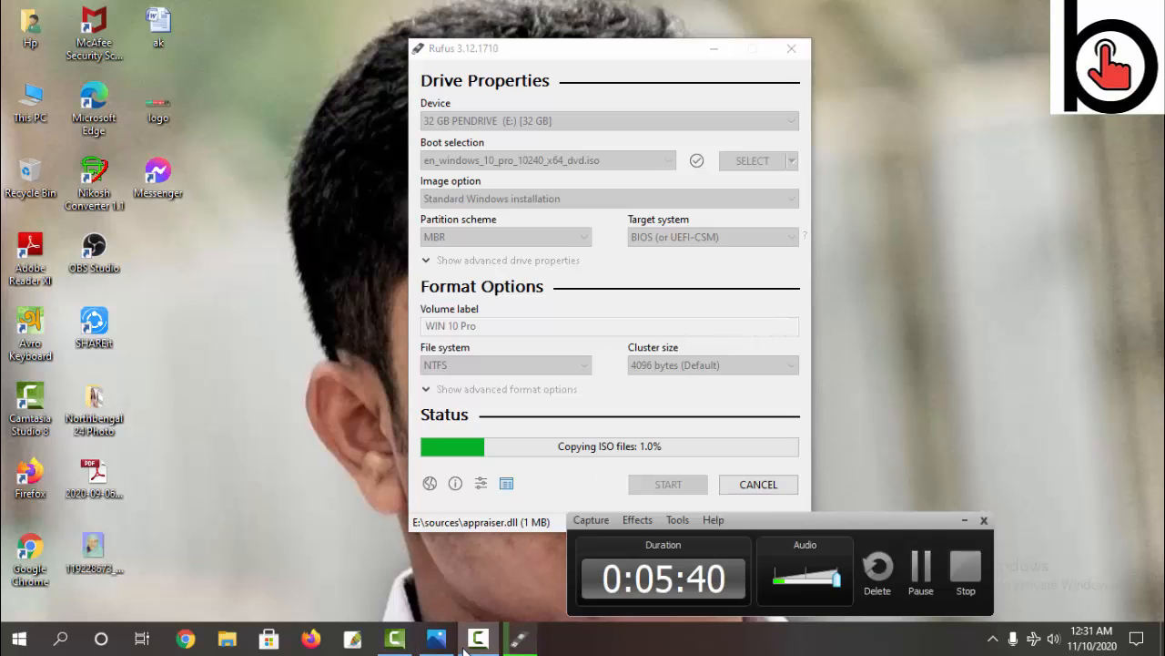
{"action": "left_click", "coordinate": [463, 648]}
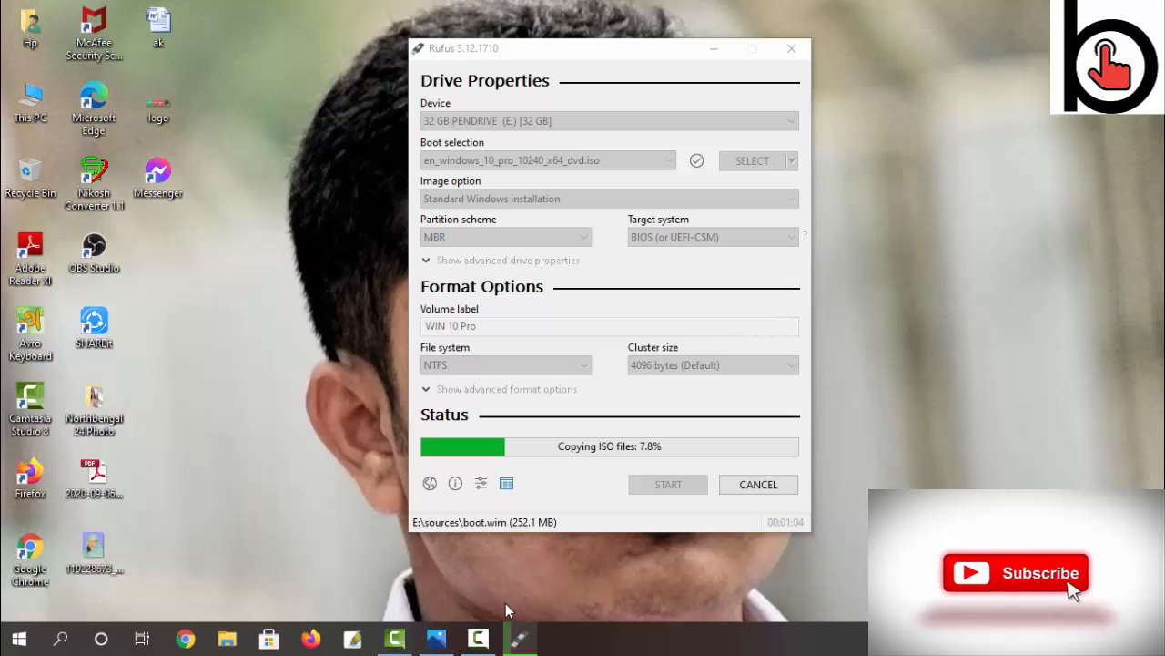
{"action": "mouse_move", "coordinate": [484, 638]}
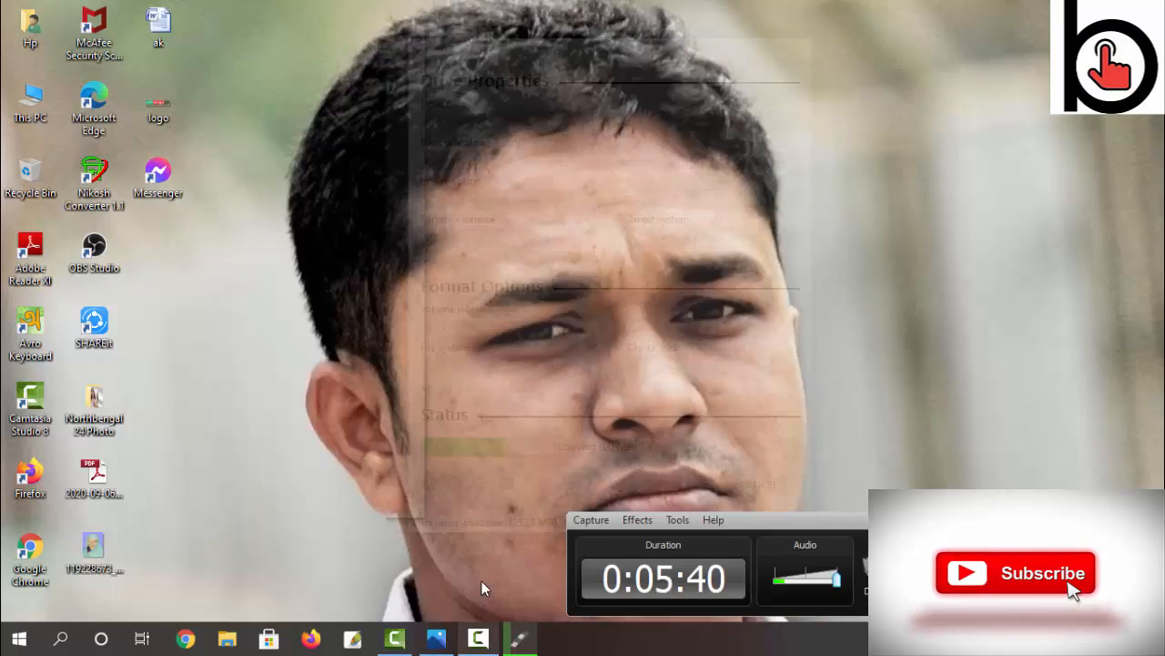
{"action": "left_click", "coordinate": [492, 587]}
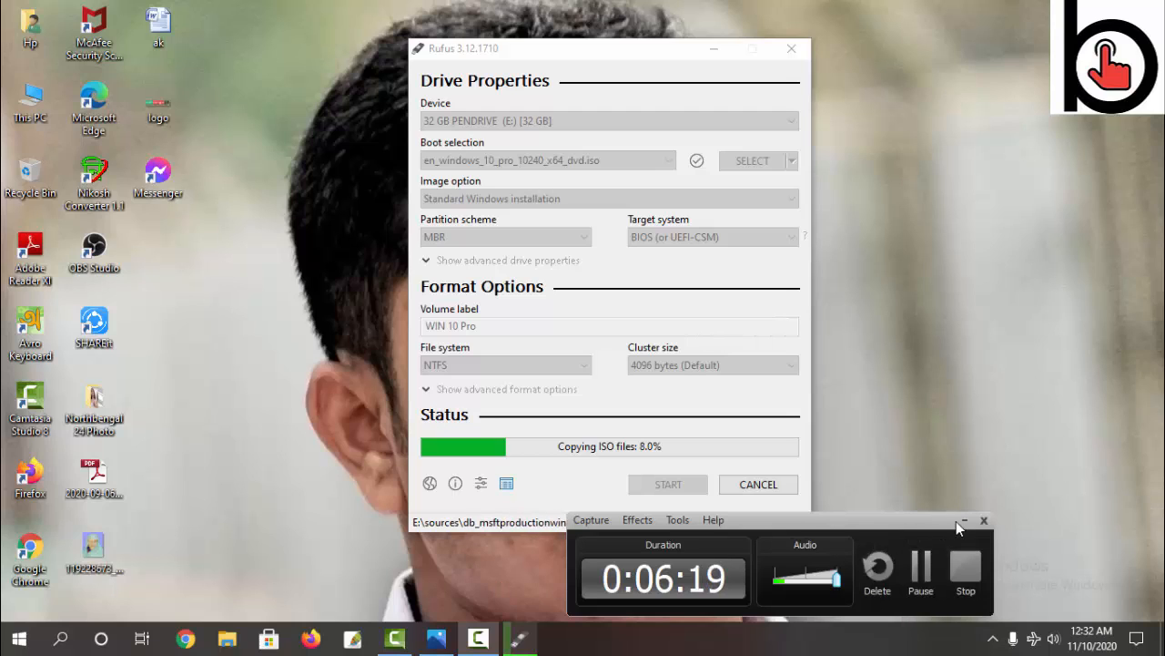
{"action": "left_click", "coordinate": [963, 520]}
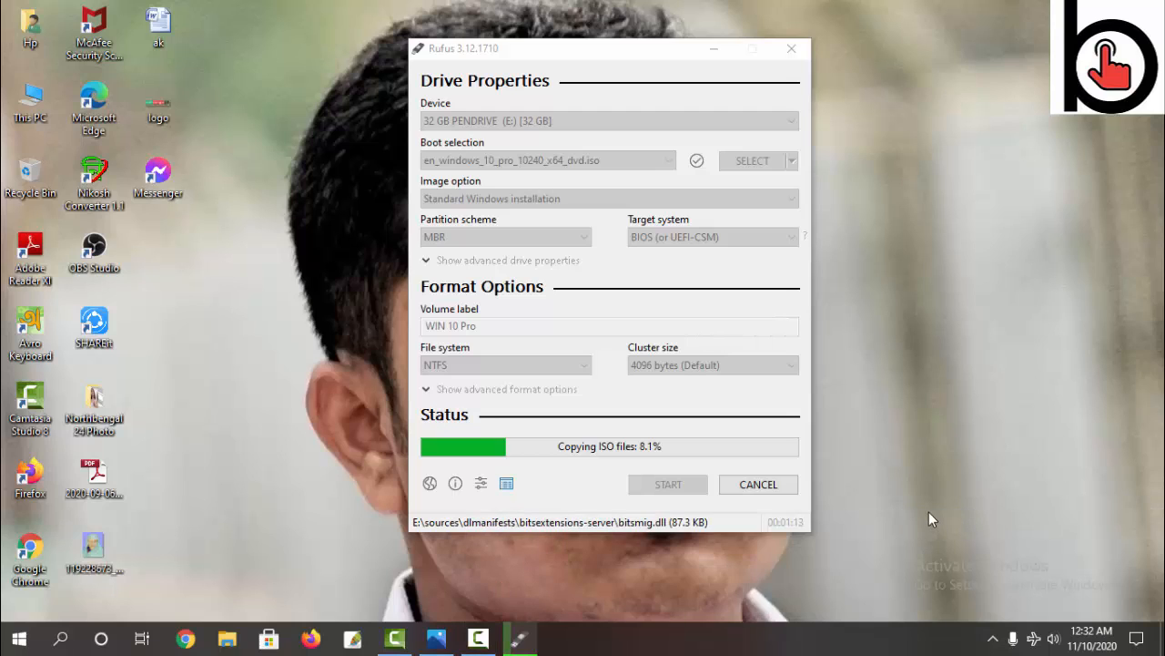
{"action": "right_click", "coordinate": [894, 315]}
{"action": "left_click", "coordinate": [931, 366]}
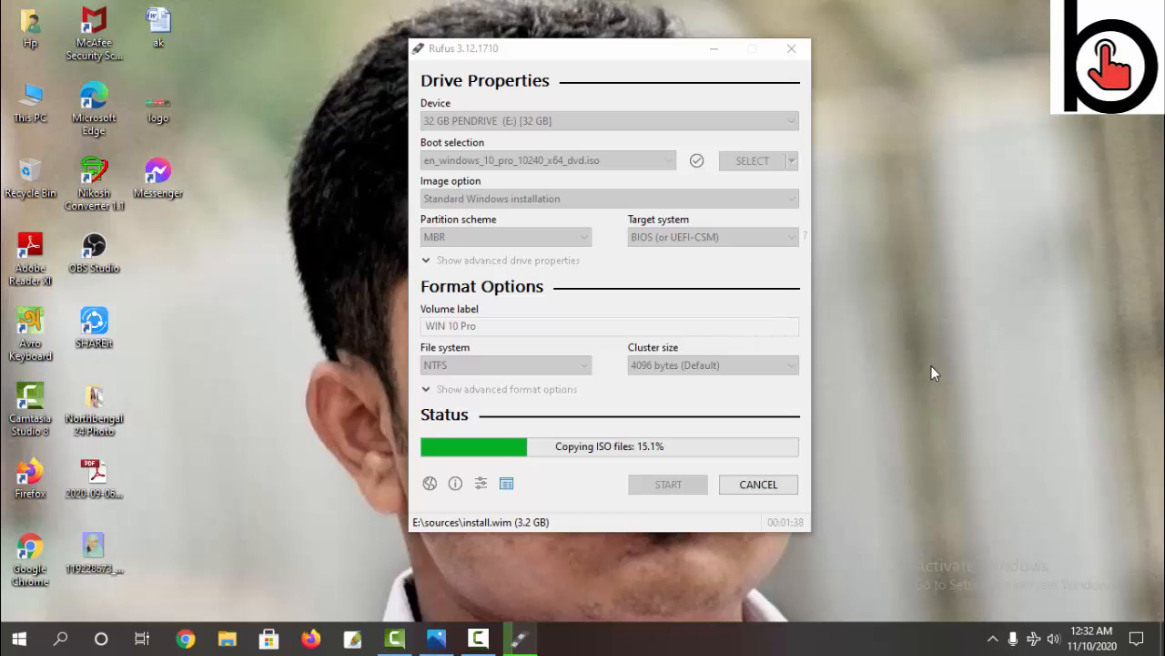
{"action": "left_click", "coordinate": [472, 640]}
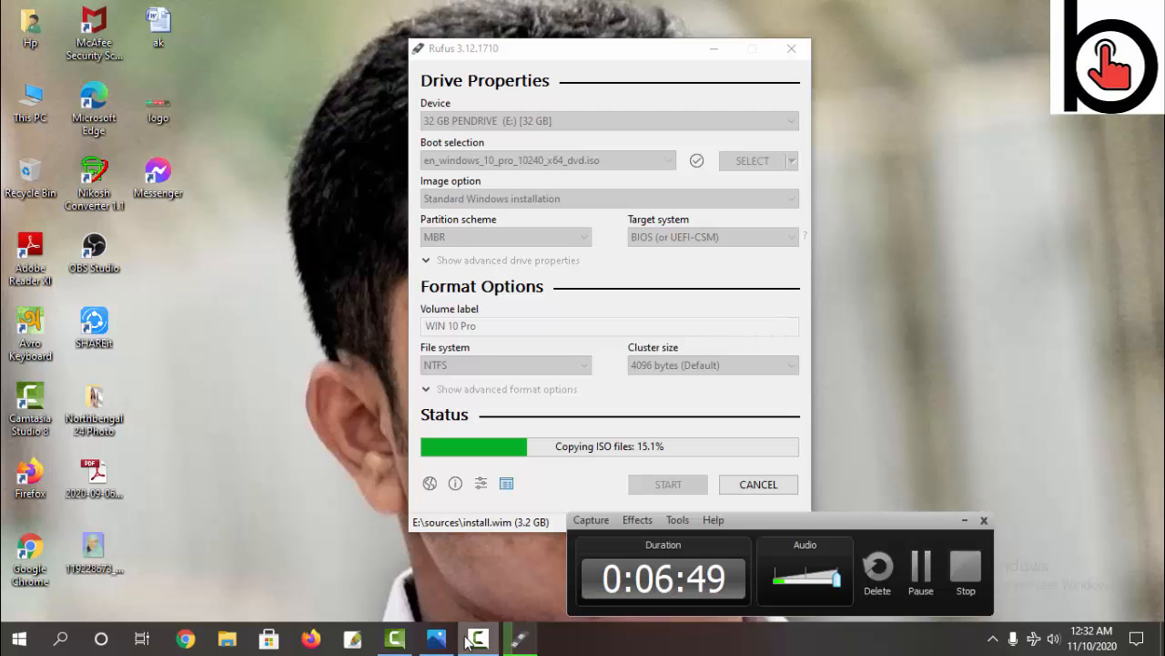
{"action": "left_click", "coordinate": [472, 640]}
{"action": "right_click", "coordinate": [936, 321]}
{"action": "left_click", "coordinate": [952, 371]}
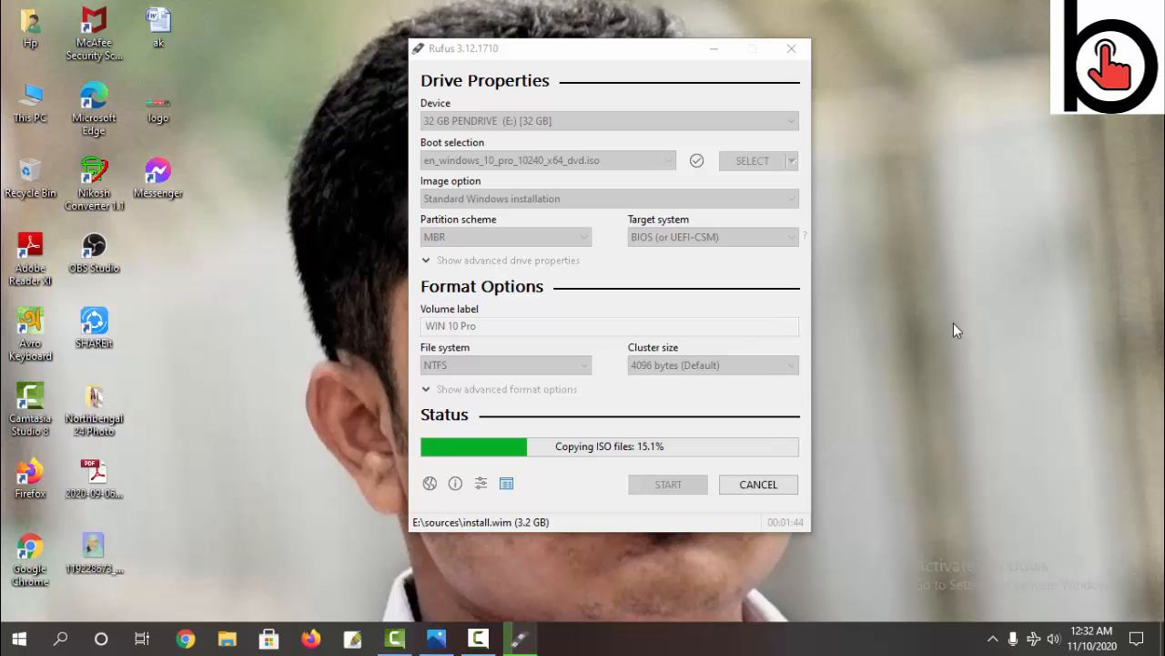
{"action": "right_click", "coordinate": [938, 299]}
{"action": "left_click", "coordinate": [963, 346]}
{"action": "right_click", "coordinate": [921, 308]}
{"action": "left_click", "coordinate": [946, 355]}
{"action": "left_click", "coordinate": [475, 640]}
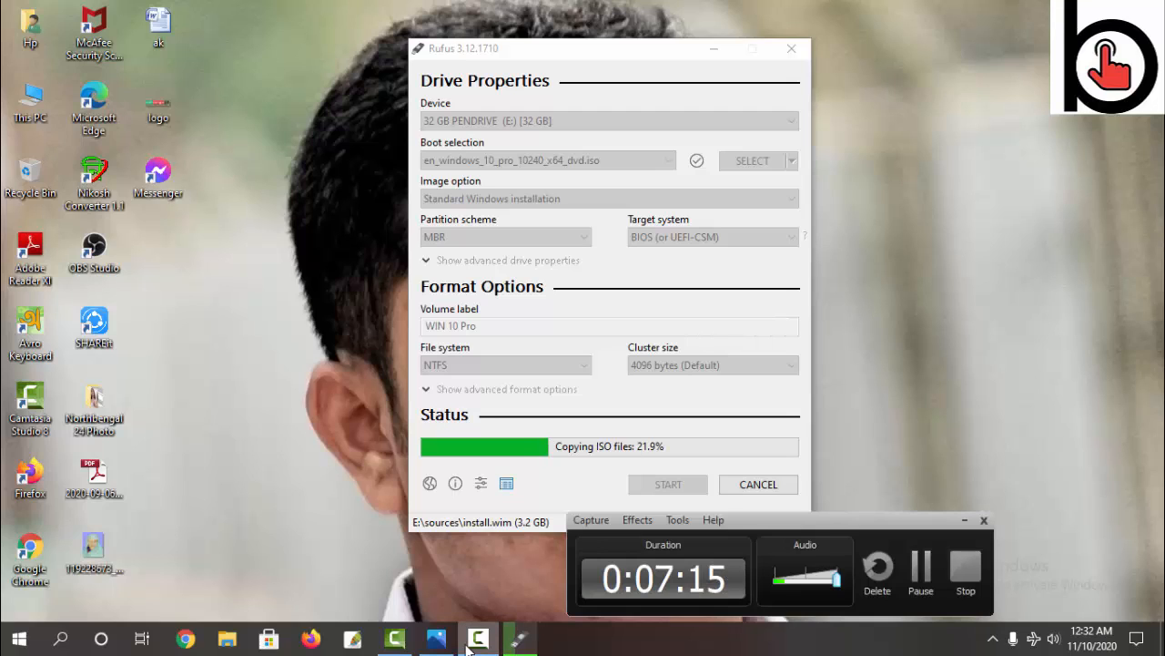
{"action": "left_click", "coordinate": [476, 640]}
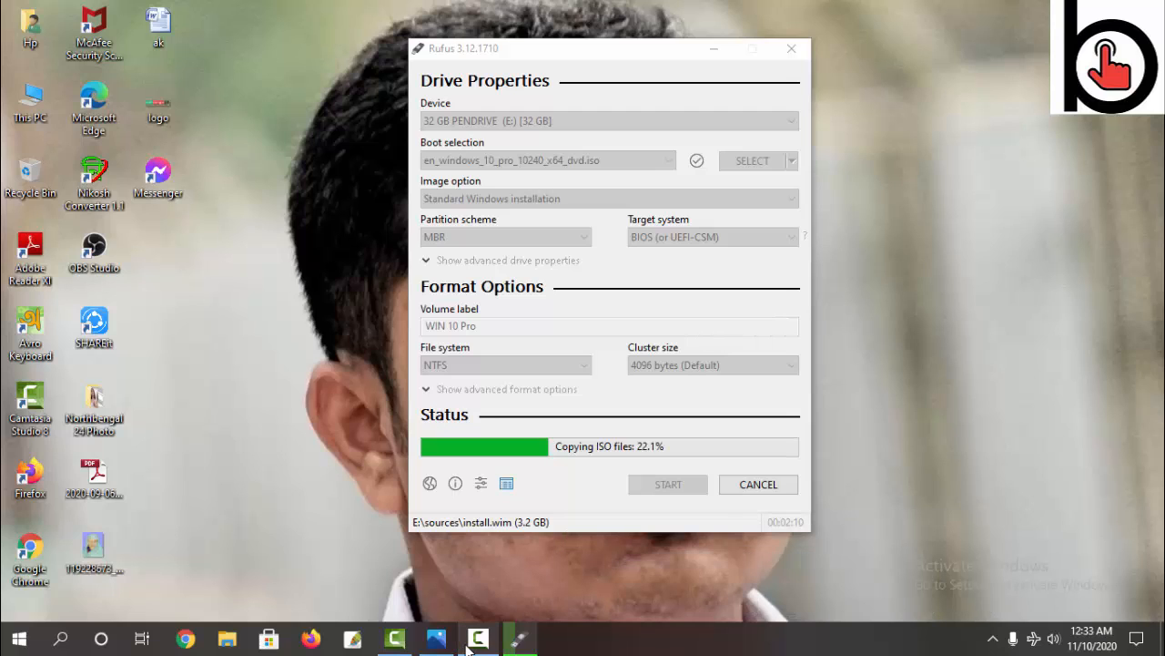
{"action": "right_click", "coordinate": [206, 318]}
{"action": "left_click", "coordinate": [228, 373]}
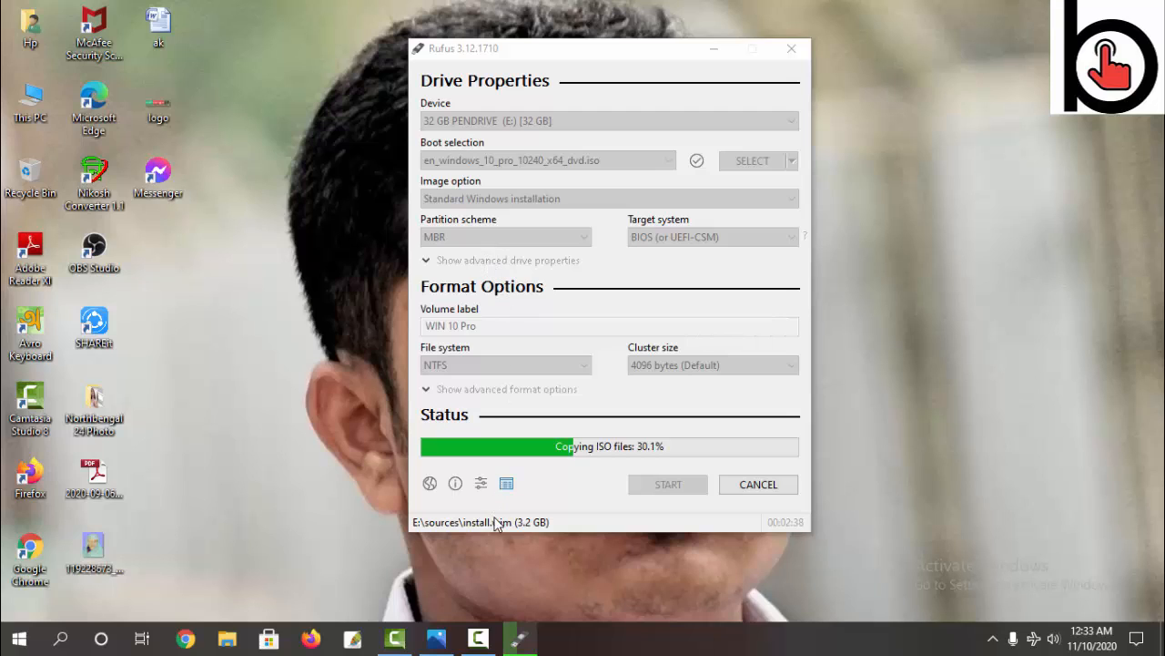
{"action": "left_click", "coordinate": [480, 639]}
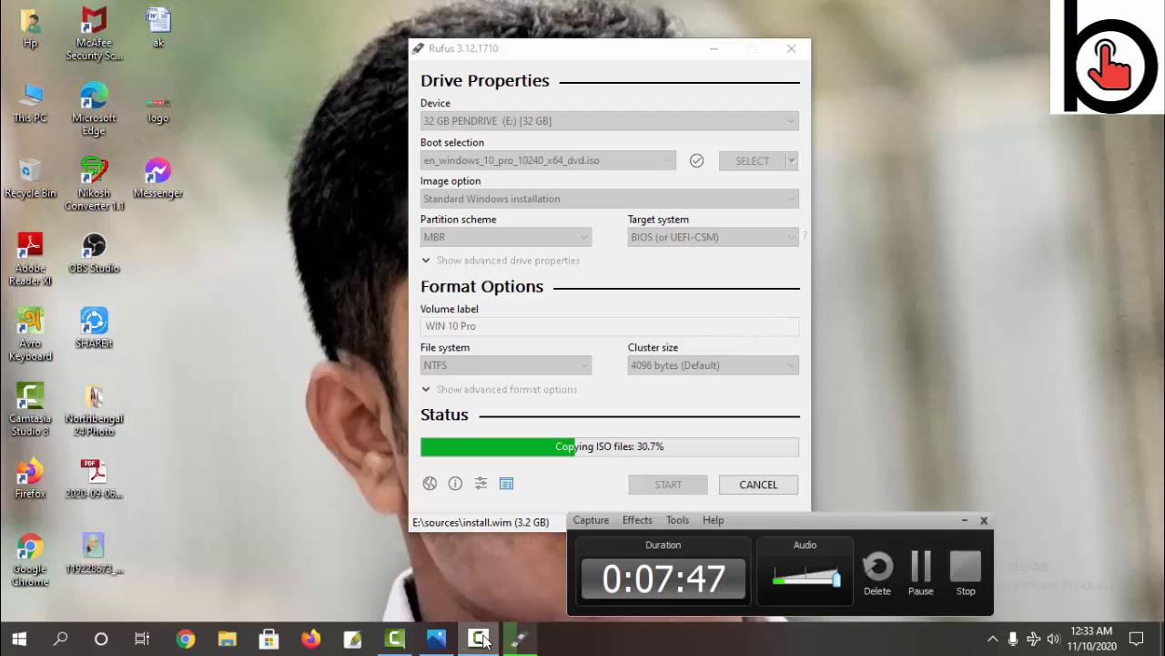
{"action": "left_click", "coordinate": [482, 638]}
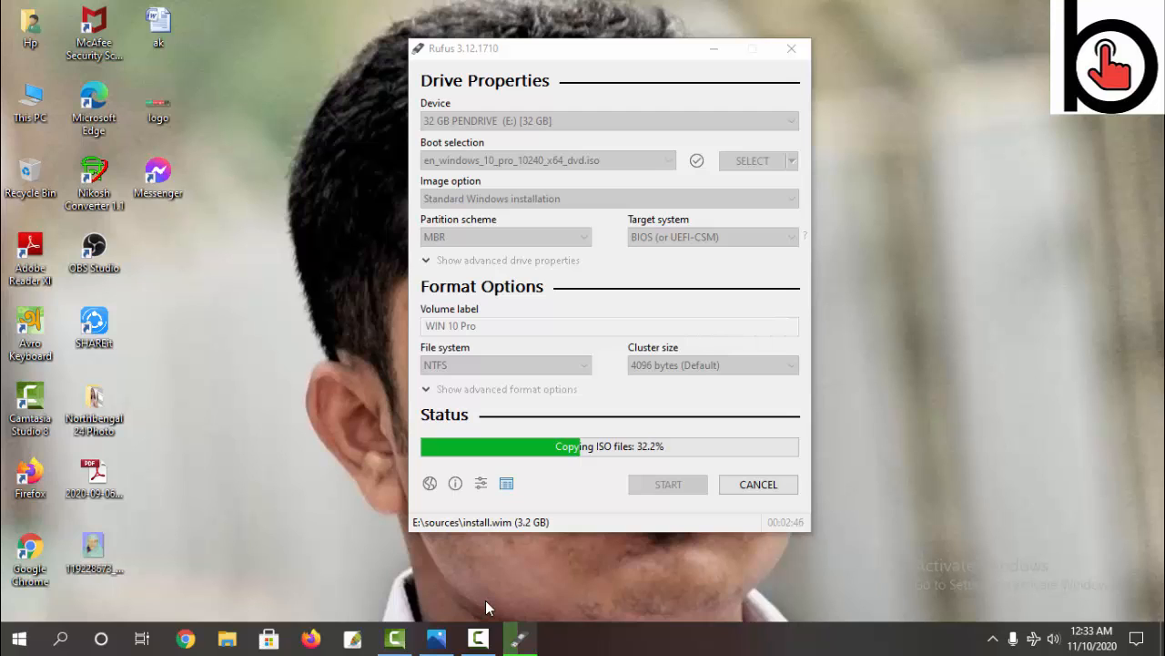
{"action": "left_click", "coordinate": [476, 637]}
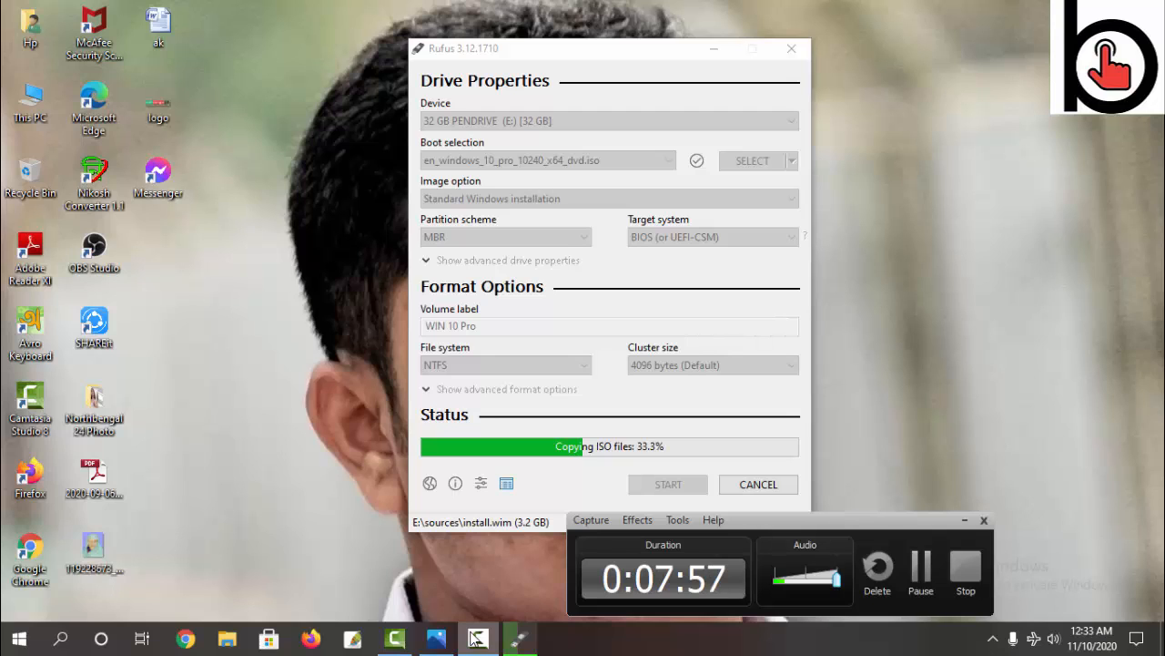
{"action": "left_click", "coordinate": [473, 639]}
{"action": "left_click", "coordinate": [473, 639]}
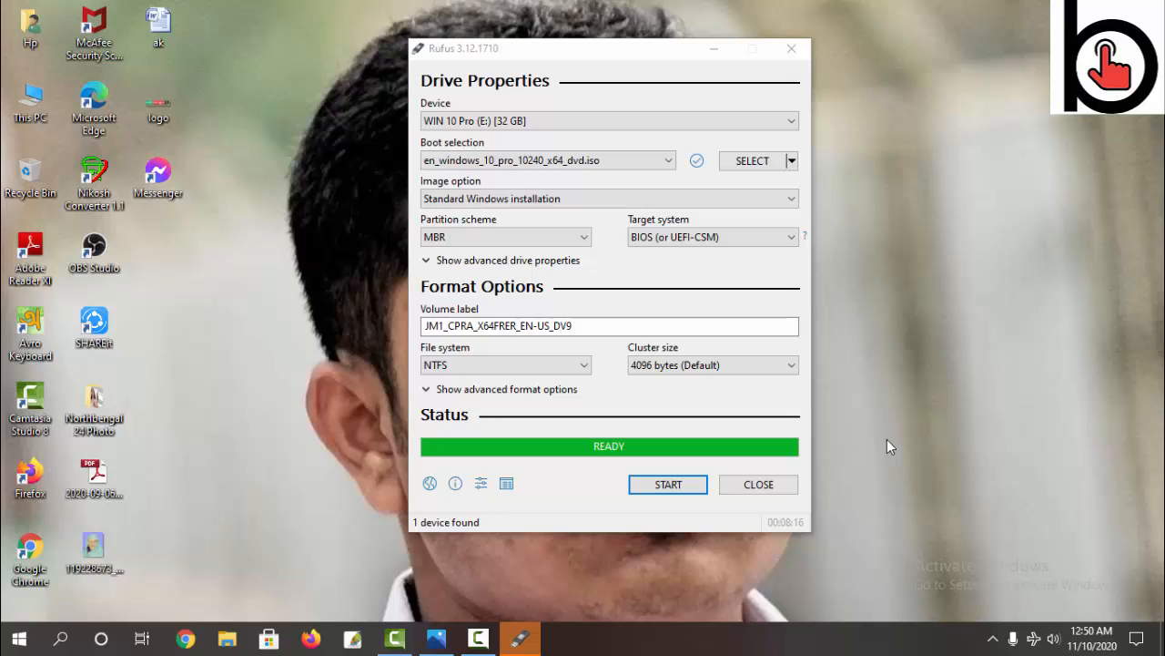
{"action": "left_click", "coordinate": [475, 640]}
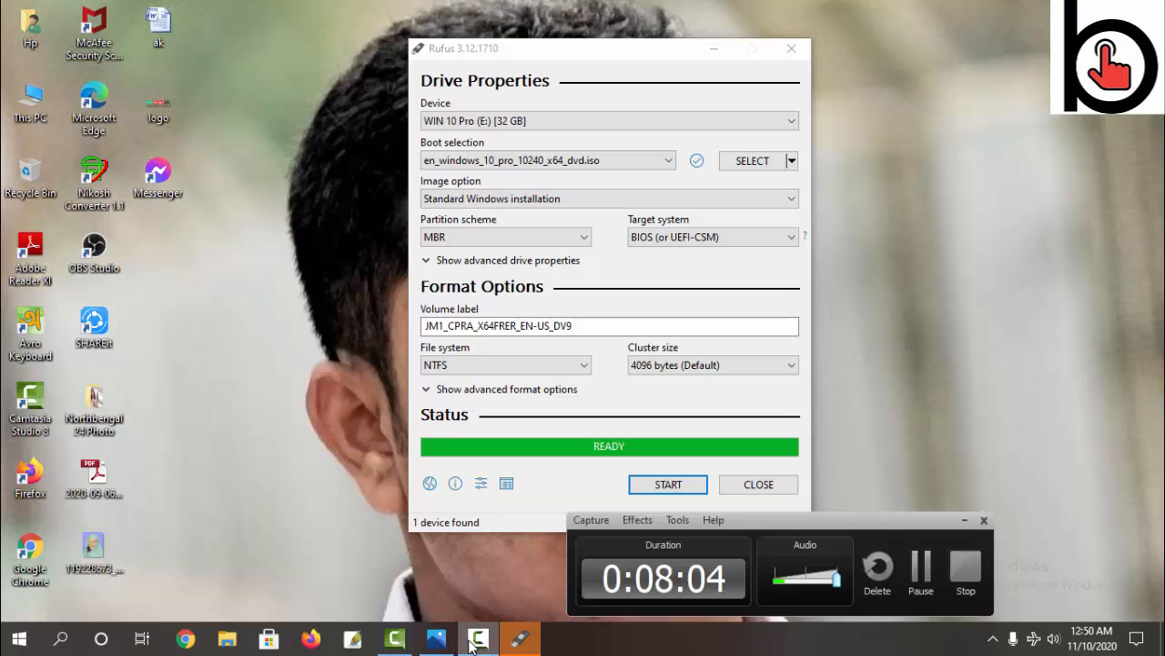
{"action": "left_click", "coordinate": [965, 521]}
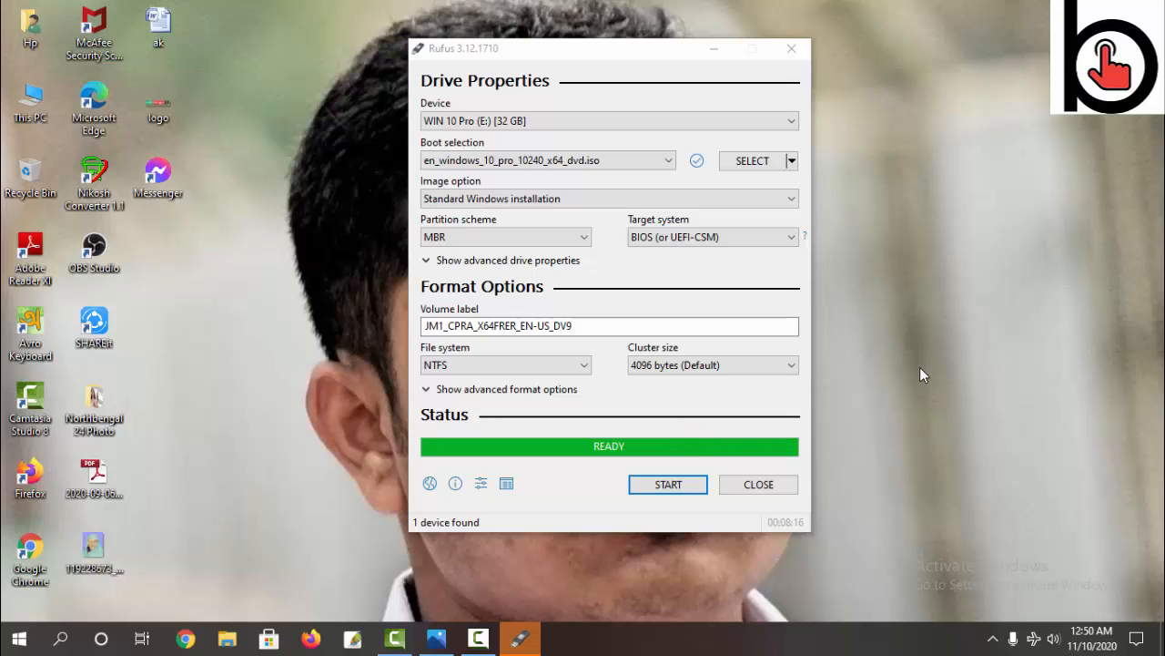
- Close Rufus once the Windows image has been written to the pendrive
{"action": "left_click", "coordinate": [779, 485]}
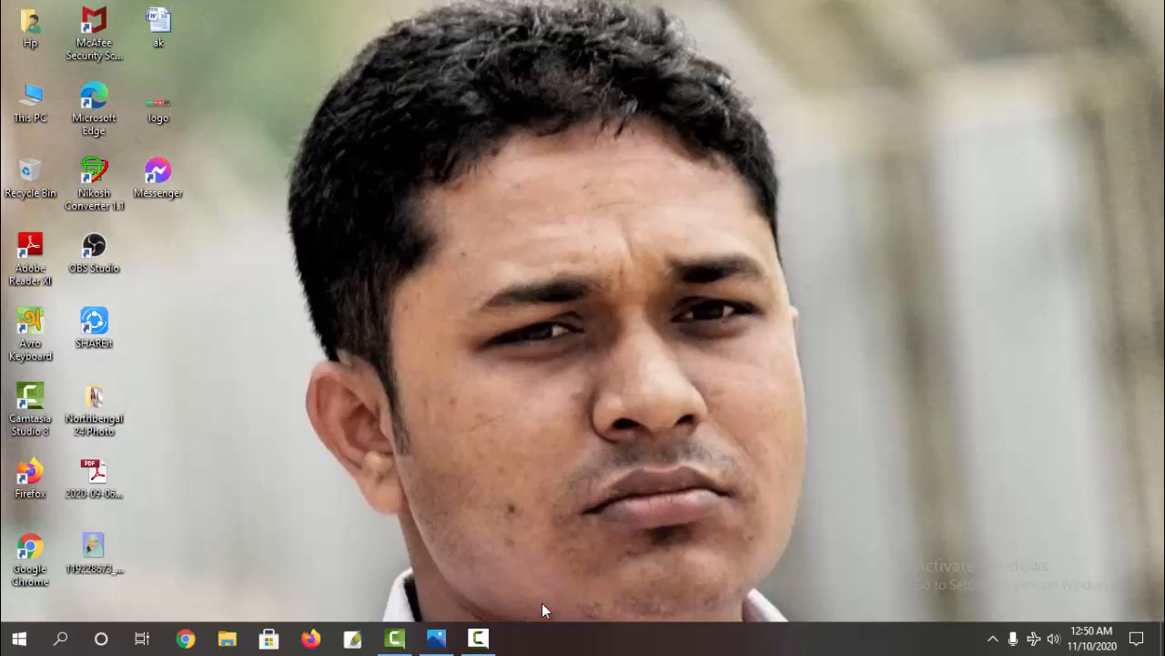
{"action": "left_click", "coordinate": [478, 637]}
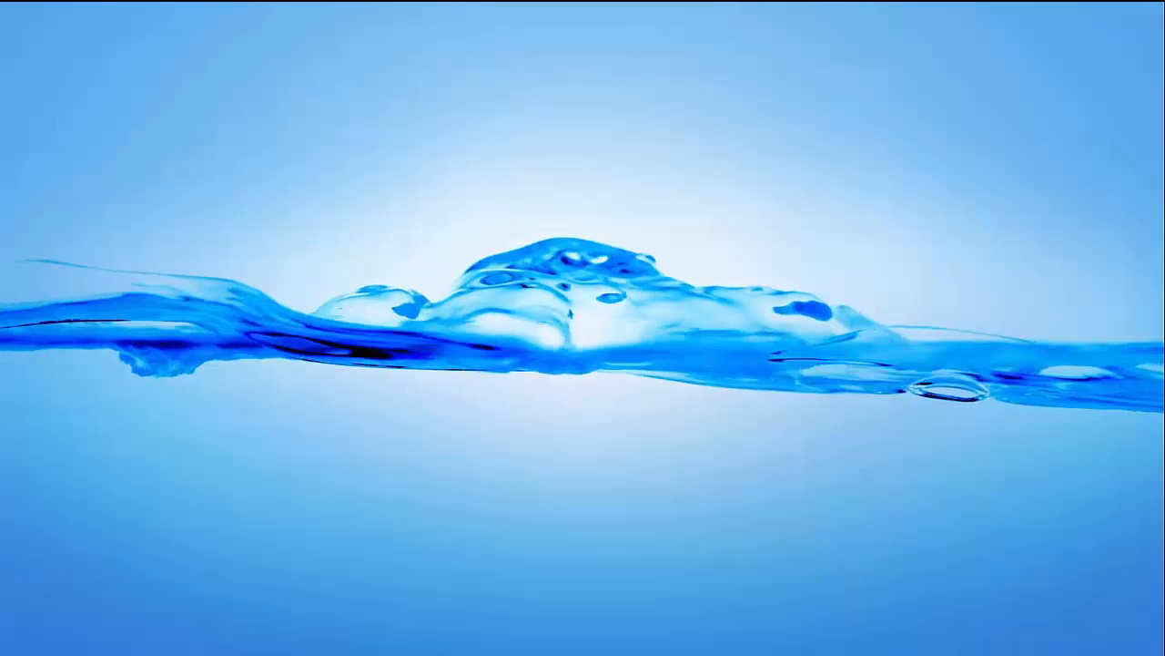